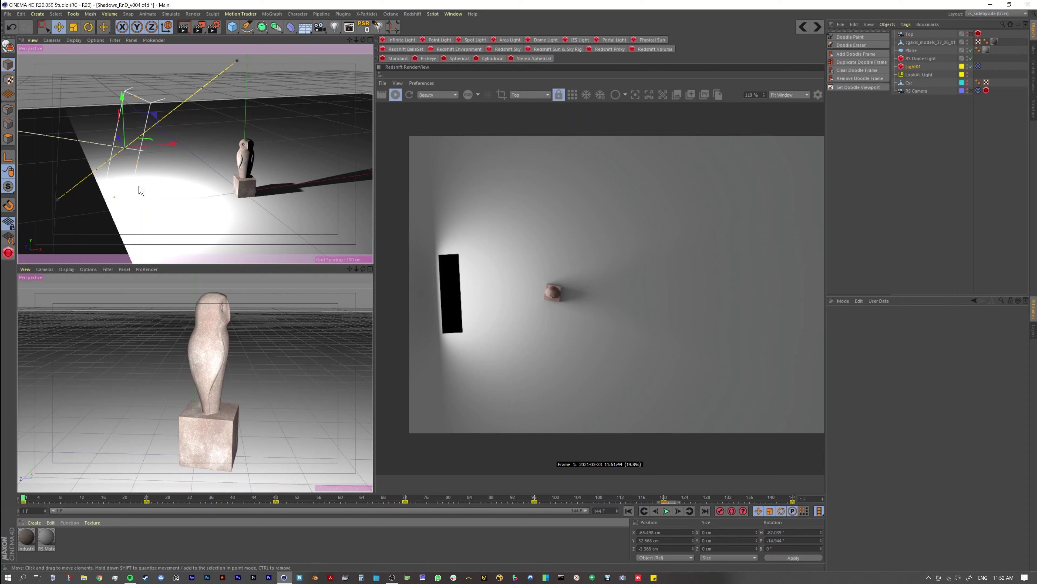
# Examine the selected area light's position and angle relative to the owl statue and its shadow at frame 1.
pyautogui.keyDown('alt'); pyautogui.moveTo(141, 190); pyautogui.dragTo(135, 180, button='middle'); pyautogui.keyUp('alt')
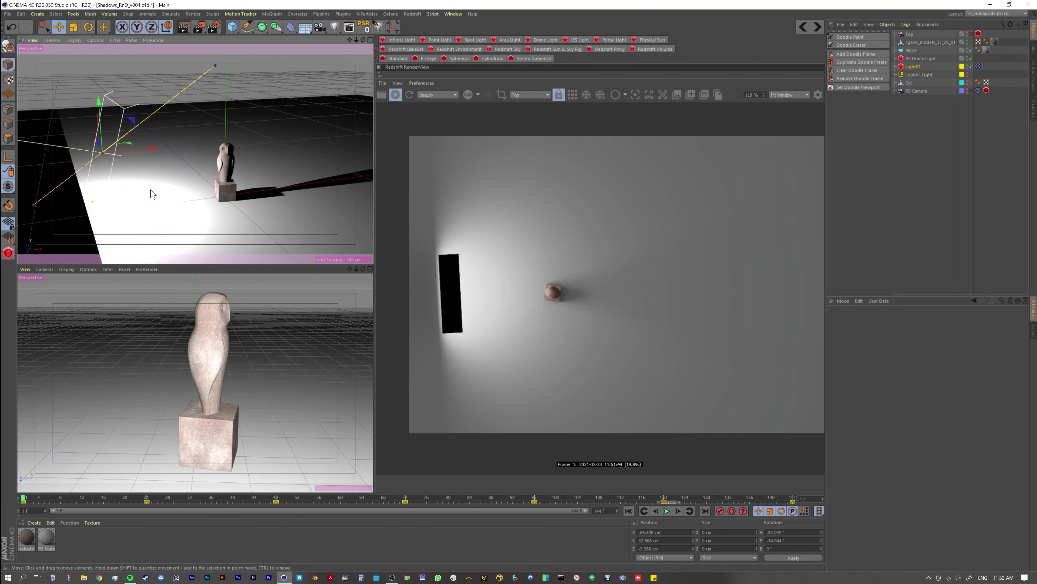
pyautogui.moveTo(149, 196)
pyautogui.keyDown('alt'); pyautogui.mouseDown()
pyautogui.moveTo(163, 186)
pyautogui.moveTo(139, 192)
pyautogui.mouseUp(); pyautogui.keyUp('alt')
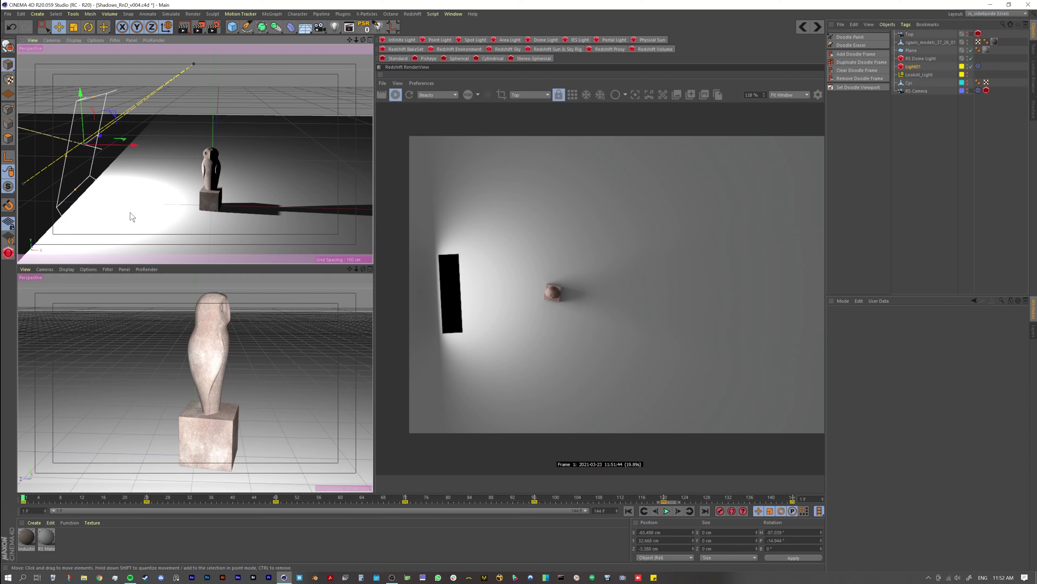
pyautogui.keyDown('alt'); pyautogui.moveTo(184, 197); pyautogui.dragTo(184, 171); pyautogui.keyUp('alt')
pyautogui.scroll(-3, 171, 171)
pyautogui.scroll(3, 184, 172)
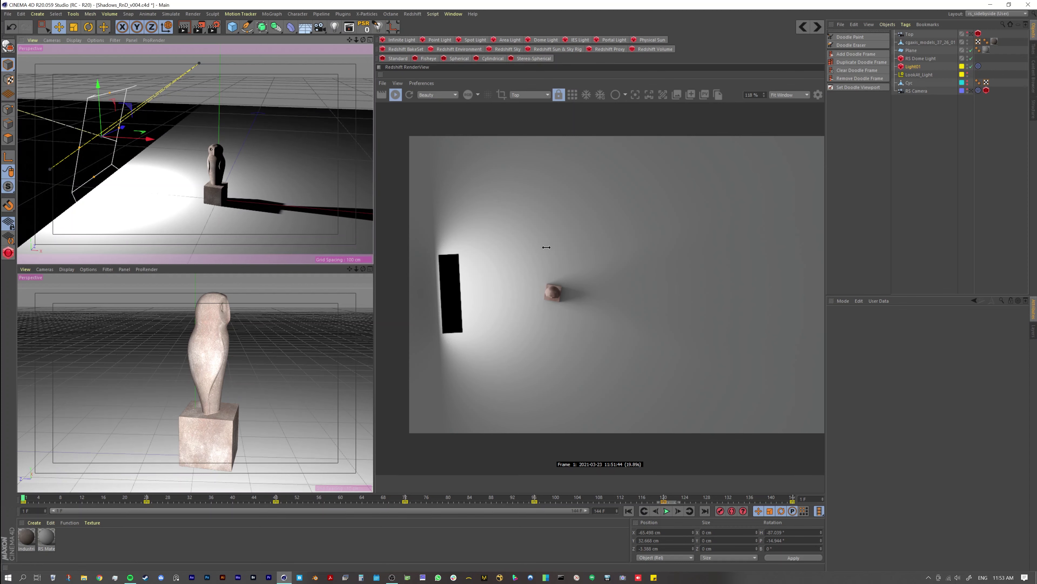
pyautogui.moveTo(561, 295); pyautogui.dragTo(544, 296, button='middle')
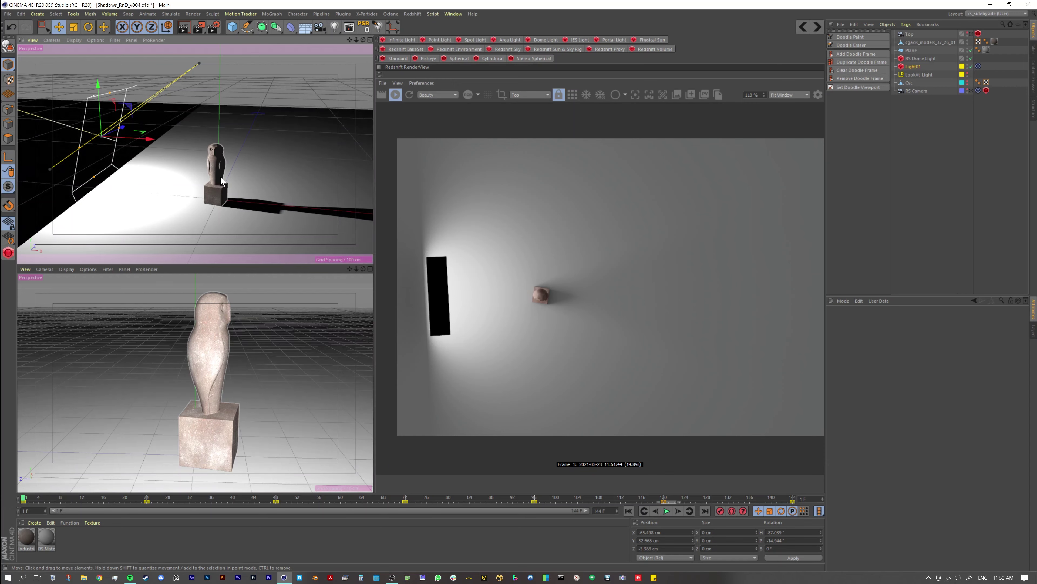
pyautogui.keyDown('alt'); pyautogui.moveTo(228, 169); pyautogui.dragTo(100, 221); pyautogui.keyUp('alt')
pyautogui.keyDown('alt'); pyautogui.moveTo(159, 192); pyautogui.dragTo(162, 197); pyautogui.keyUp('alt')
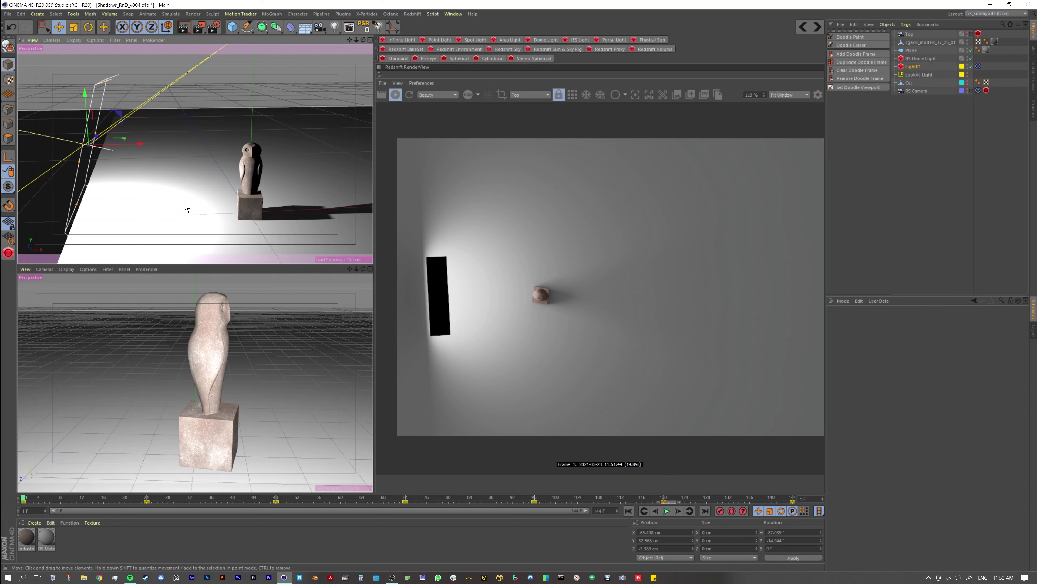
pyautogui.keyDown('alt'); pyautogui.moveTo(187, 192); pyautogui.dragTo(303, 211); pyautogui.keyUp('alt')
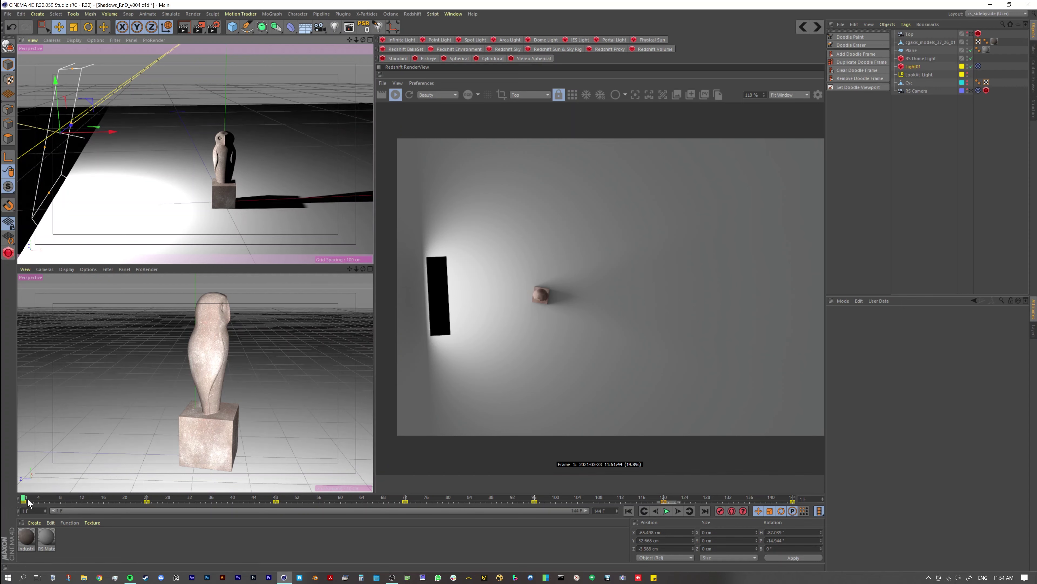
pyautogui.keyDown('alt'); pyautogui.moveTo(160, 161); pyautogui.dragTo(186, 173); pyautogui.keyUp('alt')
pyautogui.click(907, 136)
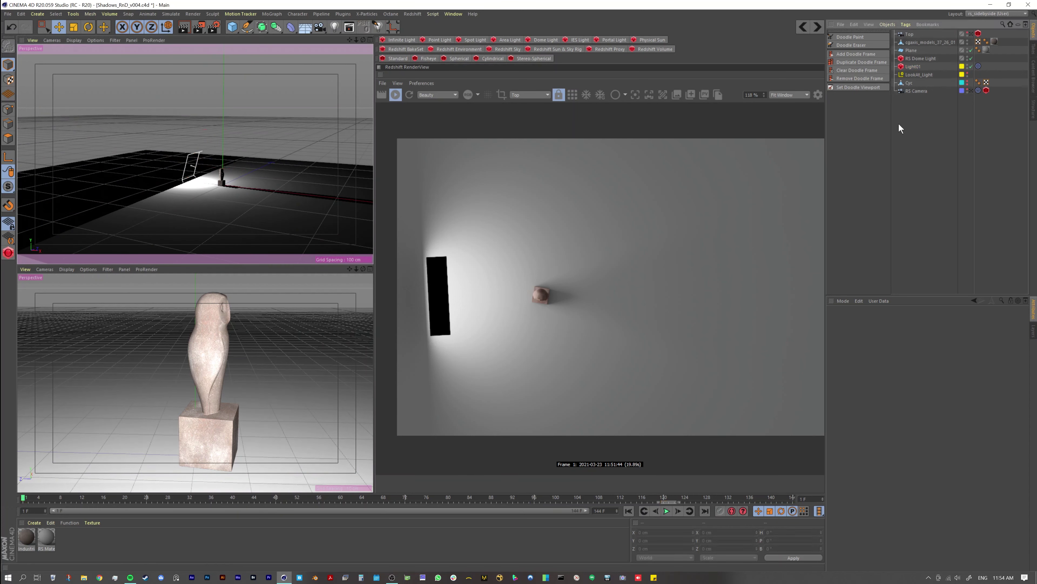
# Scrub the timeline to frame 24 and on to frame 48 to compare how light distance changes the statue's shadow.
pyautogui.click(30, 497)
pyautogui.moveTo(30, 498); pyautogui.dragTo(145, 501)
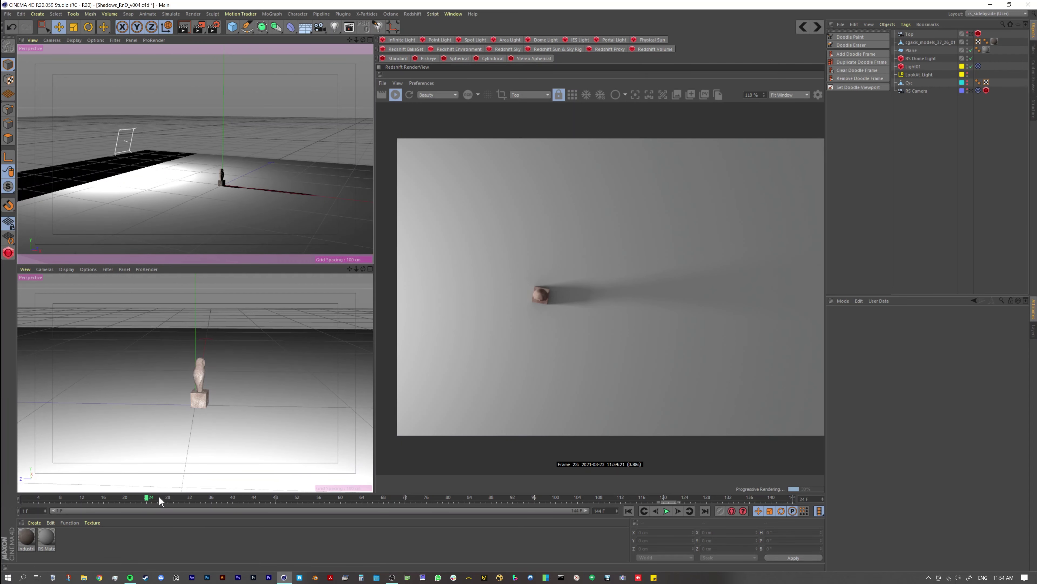
pyautogui.moveTo(152, 495); pyautogui.dragTo(277, 494)
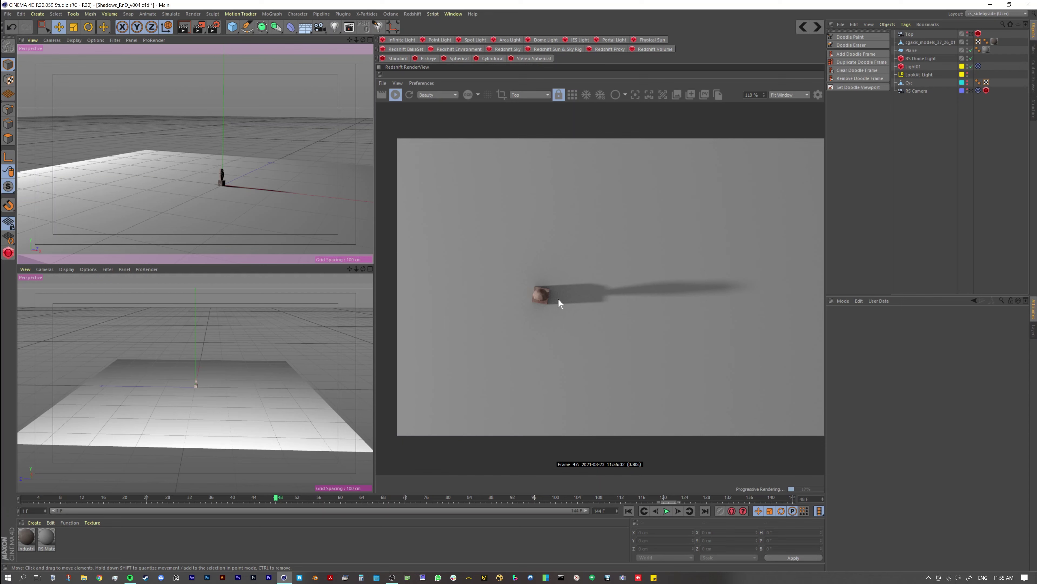
pyautogui.scroll(-5, 176, 175)
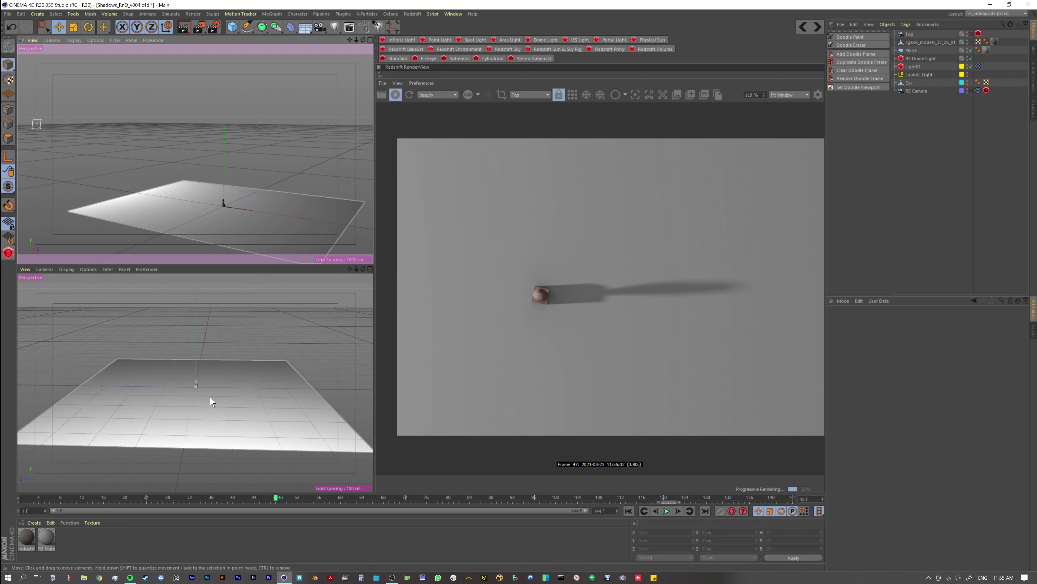
# Go to frame 72 and inspect the area light placed close to the statue.
pyautogui.moveTo(274, 499); pyautogui.dragTo(404, 504)
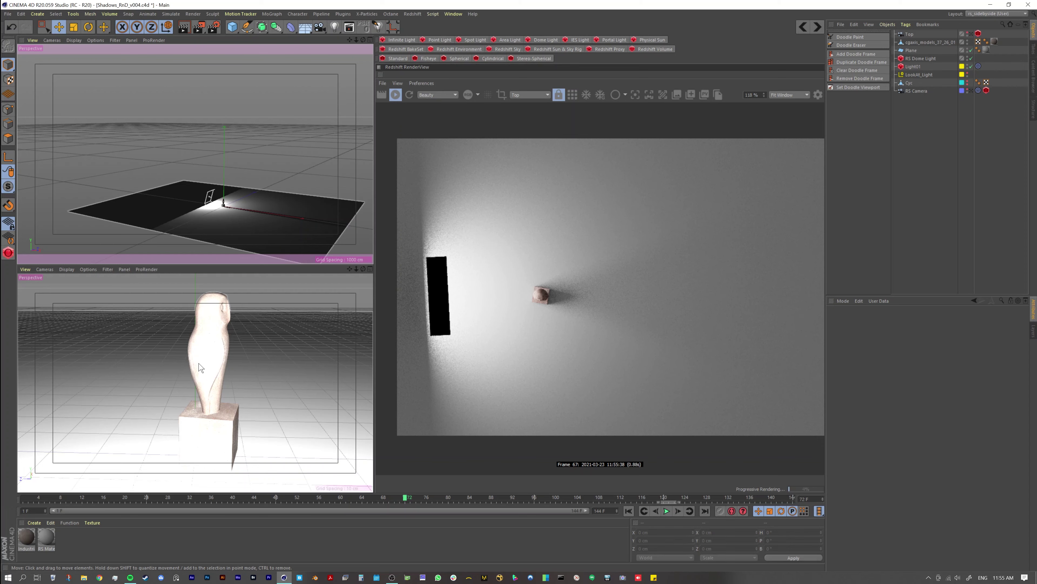
pyautogui.scroll(3, 224, 213)
pyautogui.scroll(5, 254, 185)
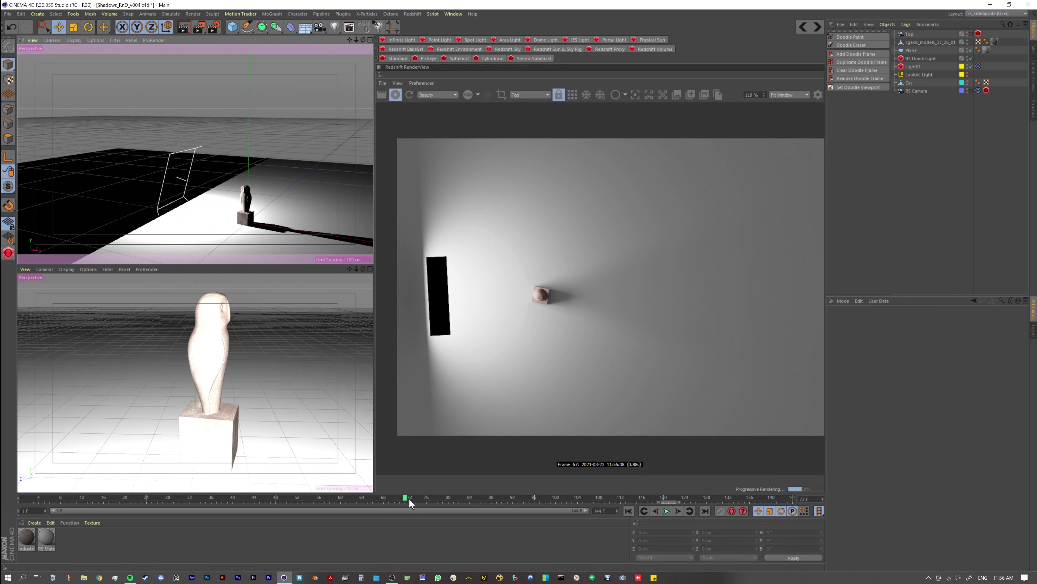
# Go to frame 96 and compare its light size and shadow with those at frame 72.
pyautogui.moveTo(417, 499); pyautogui.dragTo(534, 502)
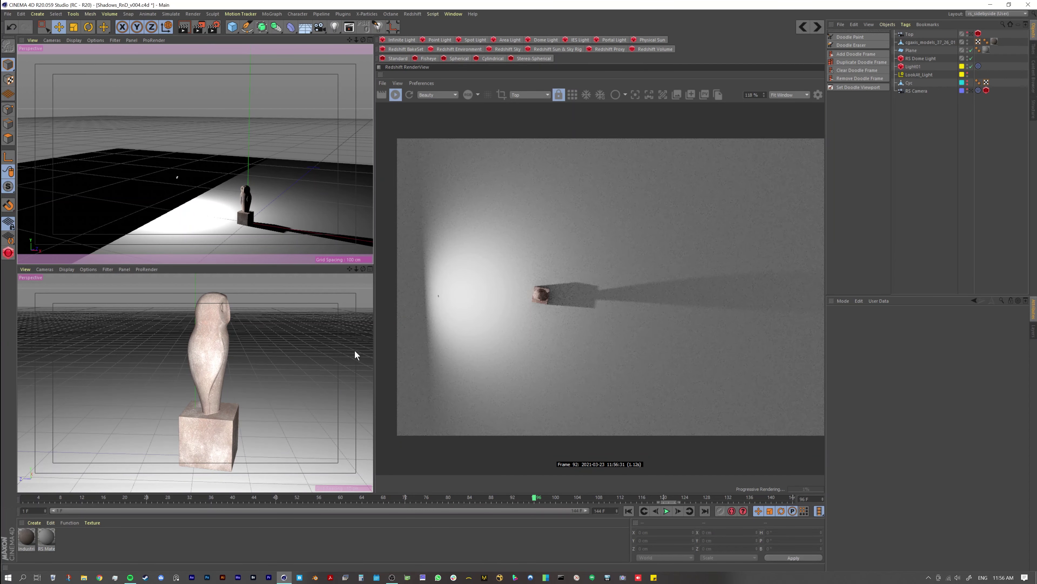
pyautogui.scroll(5, 211, 186)
pyautogui.keyDown('alt'); pyautogui.moveTo(195, 196); pyautogui.dragTo(132, 153, button='middle'); pyautogui.keyUp('alt')
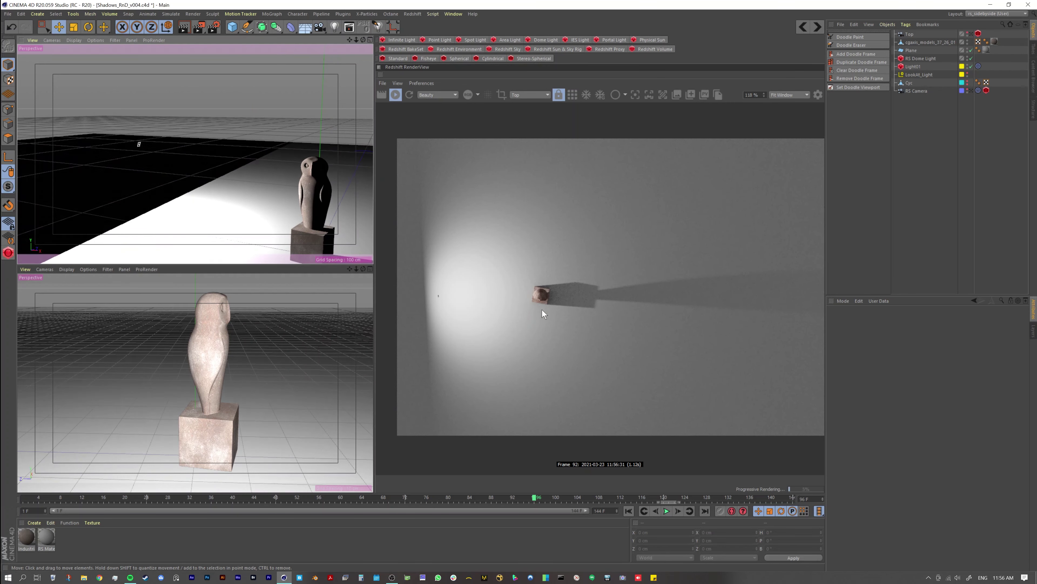
pyautogui.click(407, 499)
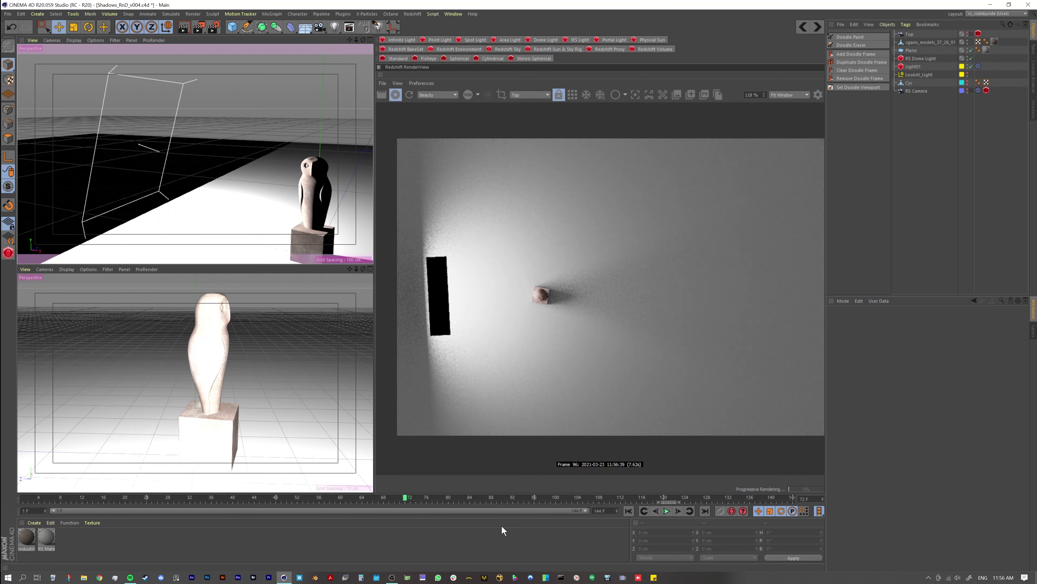
pyautogui.click(533, 499)
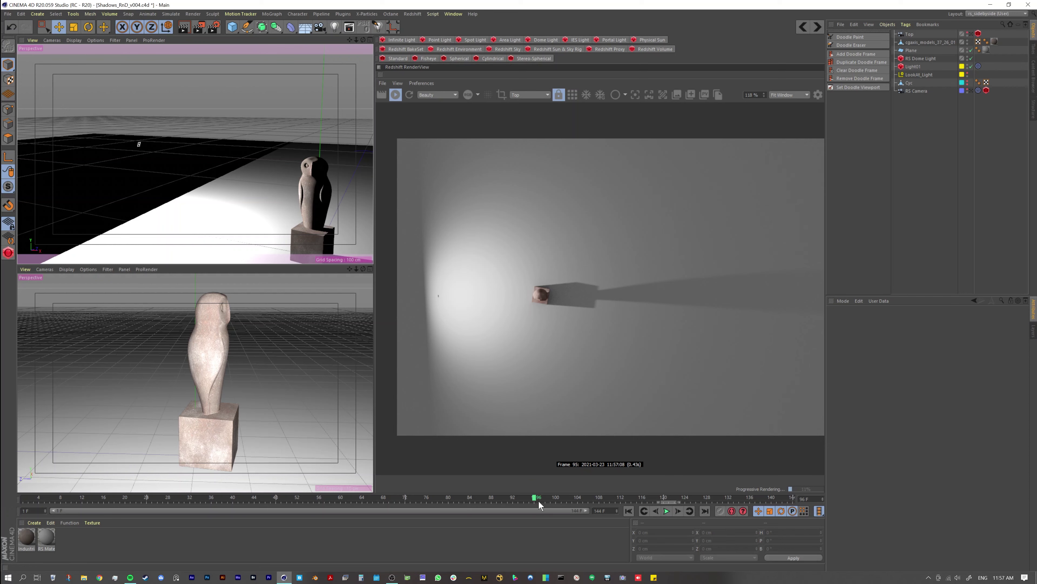
pyautogui.press('F4')
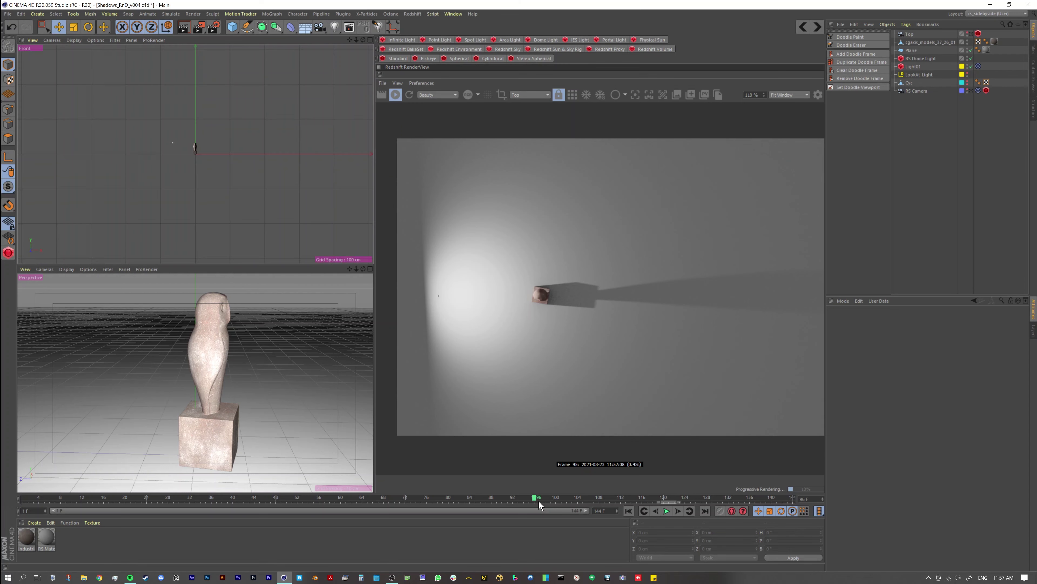
pyautogui.press('F1')
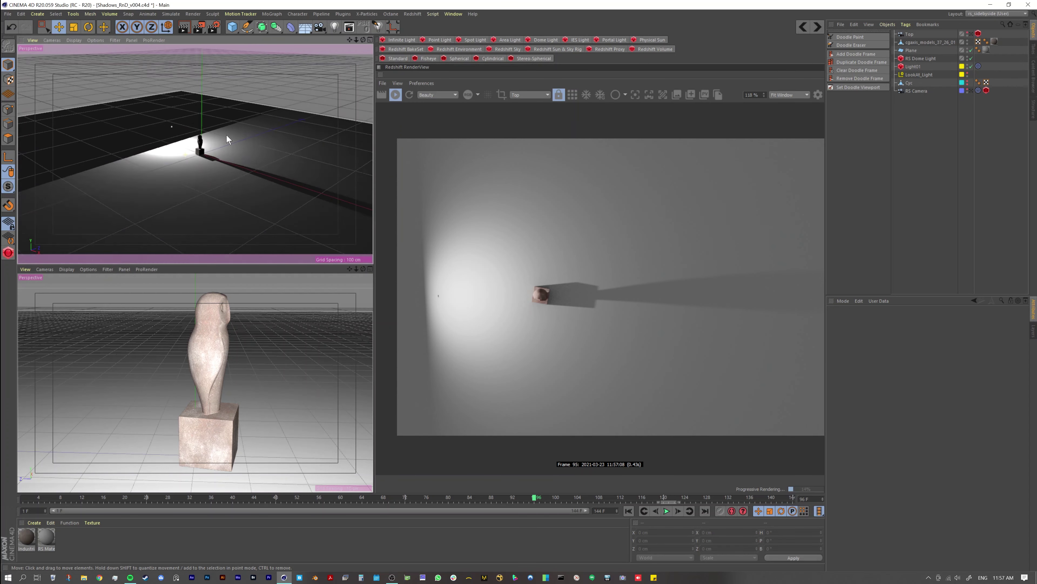
pyautogui.keyDown('alt'); pyautogui.moveTo(228, 139); pyautogui.dragTo(200, 173); pyautogui.keyUp('alt')
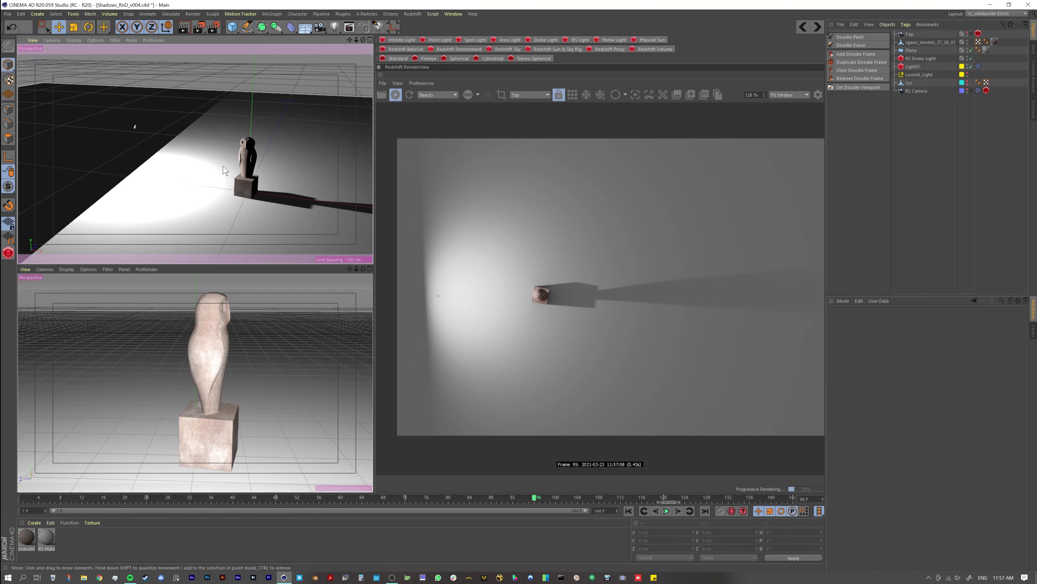
pyautogui.moveTo(226, 172)
pyautogui.keyDown('alt'); pyautogui.mouseDown()
pyautogui.moveTo(239, 168)
pyautogui.moveTo(212, 175)
pyautogui.mouseUp(); pyautogui.keyUp('alt')
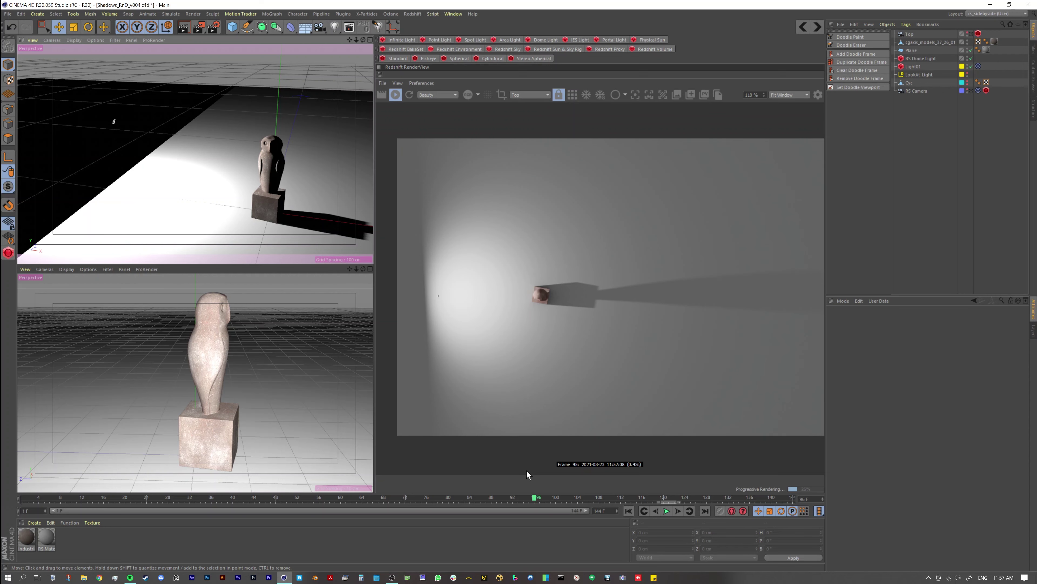
# Go to frame 120 and inspect the overhead light above the statue in the front view.
pyautogui.moveTo(537, 497); pyautogui.dragTo(662, 500)
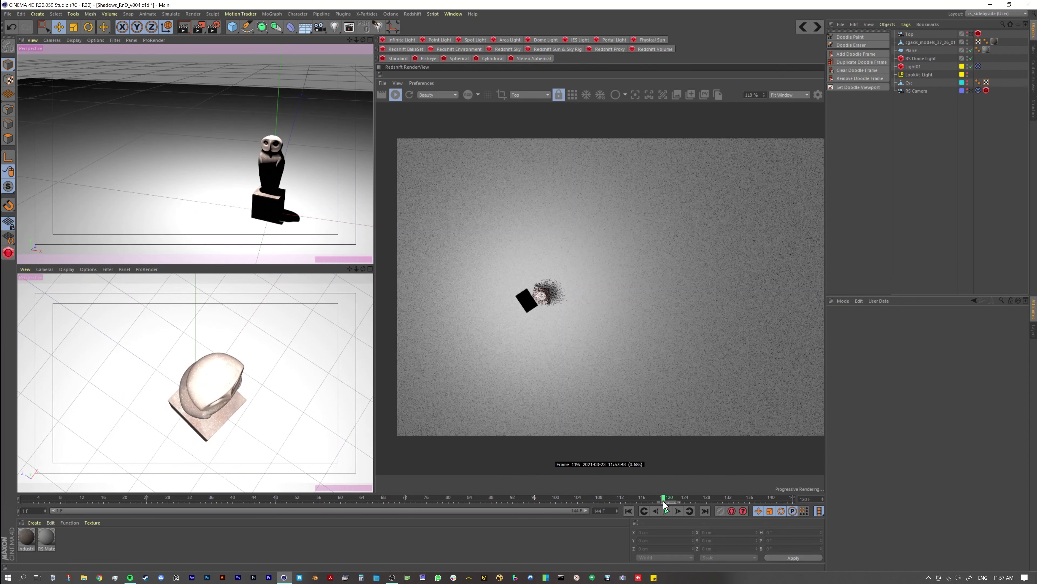
pyautogui.moveTo(215, 179)
pyautogui.keyDown('alt'); pyautogui.mouseDown()
pyautogui.moveTo(222, 154)
pyautogui.moveTo(209, 163)
pyautogui.mouseUp(); pyautogui.keyUp('alt')
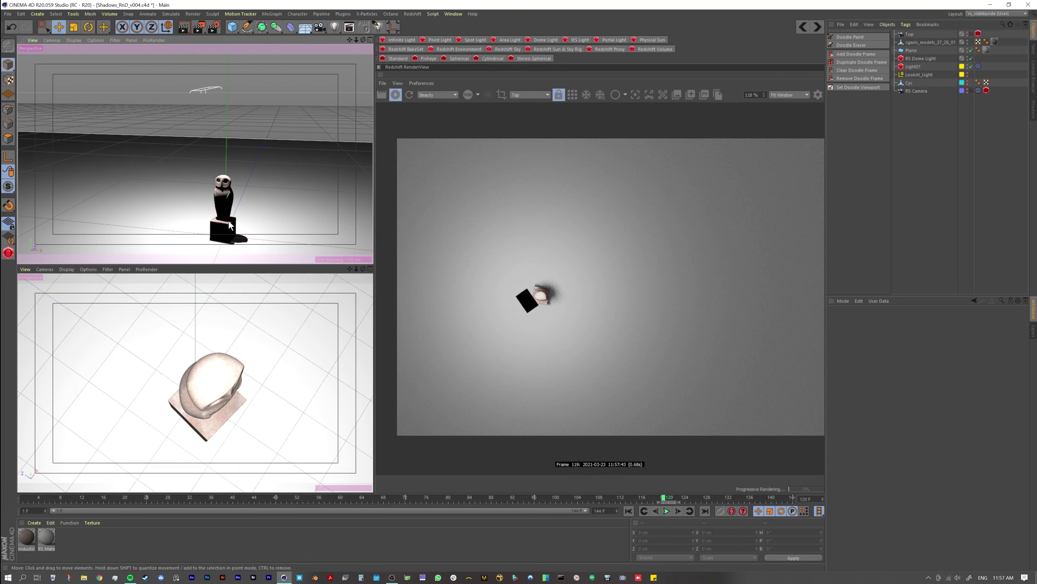
pyautogui.keyDown('alt'); pyautogui.moveTo(218, 186); pyautogui.dragTo(225, 223, button='right'); pyautogui.keyUp('alt')
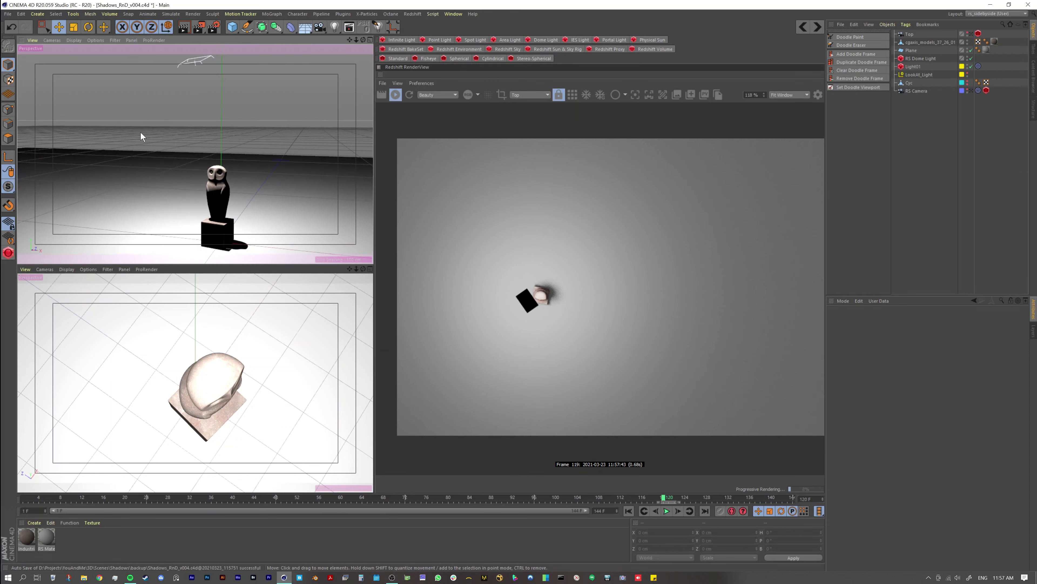
pyautogui.press('F4')
pyautogui.scroll(4, 226, 138)
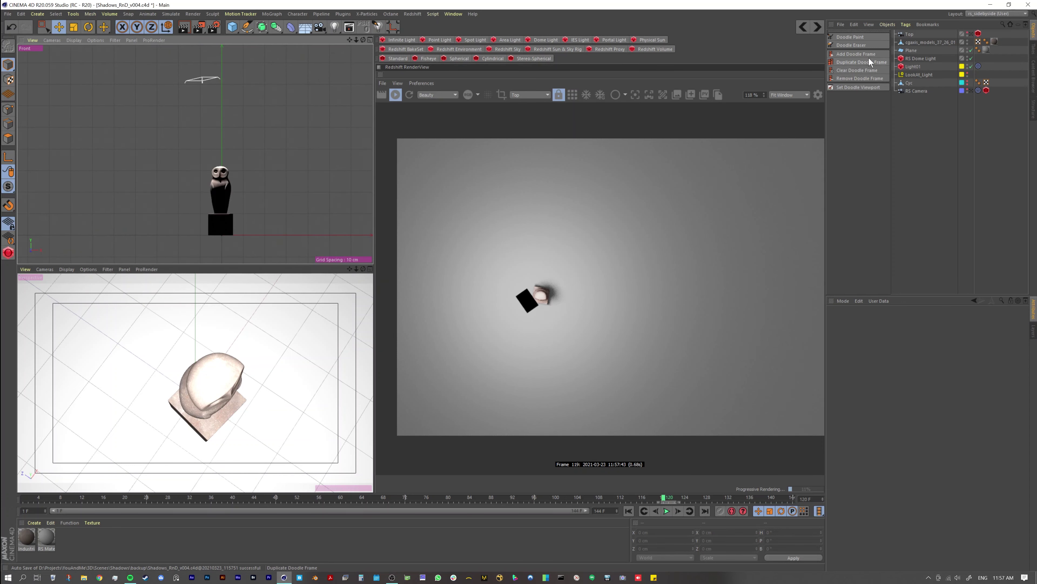
# Doodle yellow lines in the front view from both edges of the overhead light past the statue, and circle the shadow area at its base.
pyautogui.click(850, 36)
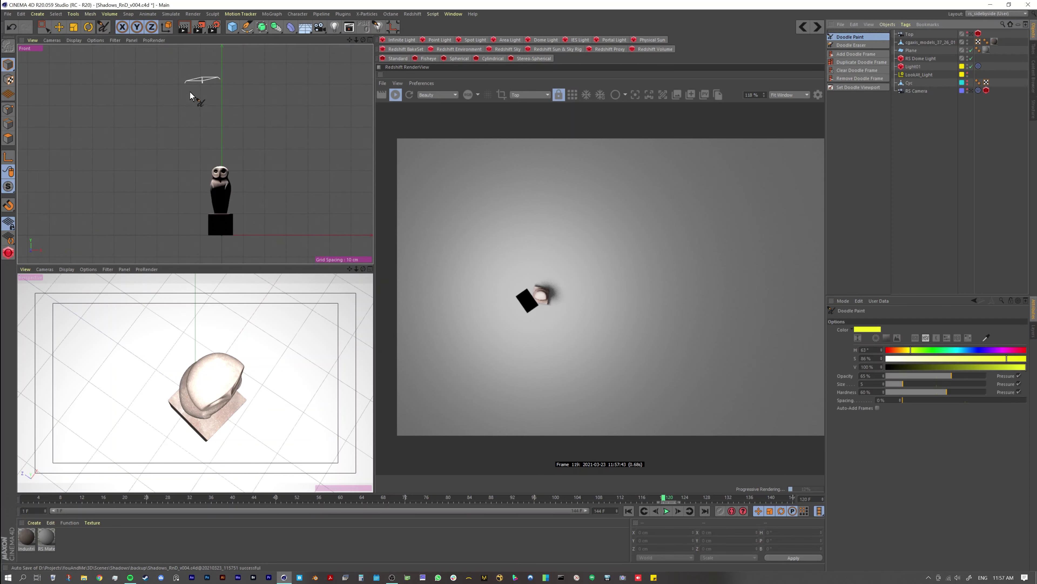
pyautogui.moveTo(186, 80)
pyautogui.mouseDown()
pyautogui.moveTo(208, 205)
pyautogui.moveTo(229, 140)
pyautogui.moveTo(244, 221)
pyautogui.mouseUp()
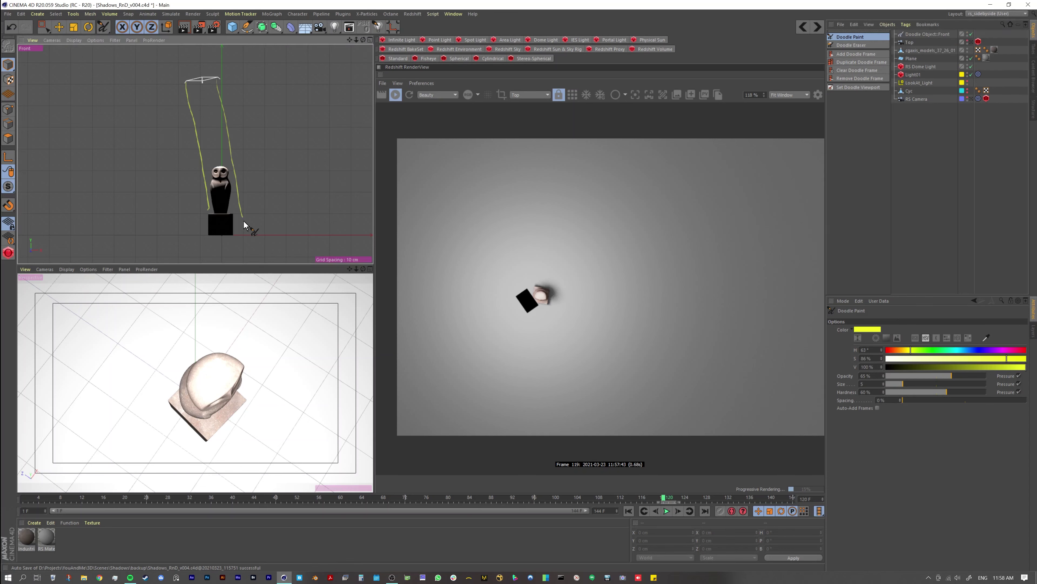
pyautogui.scroll(3, 245, 186)
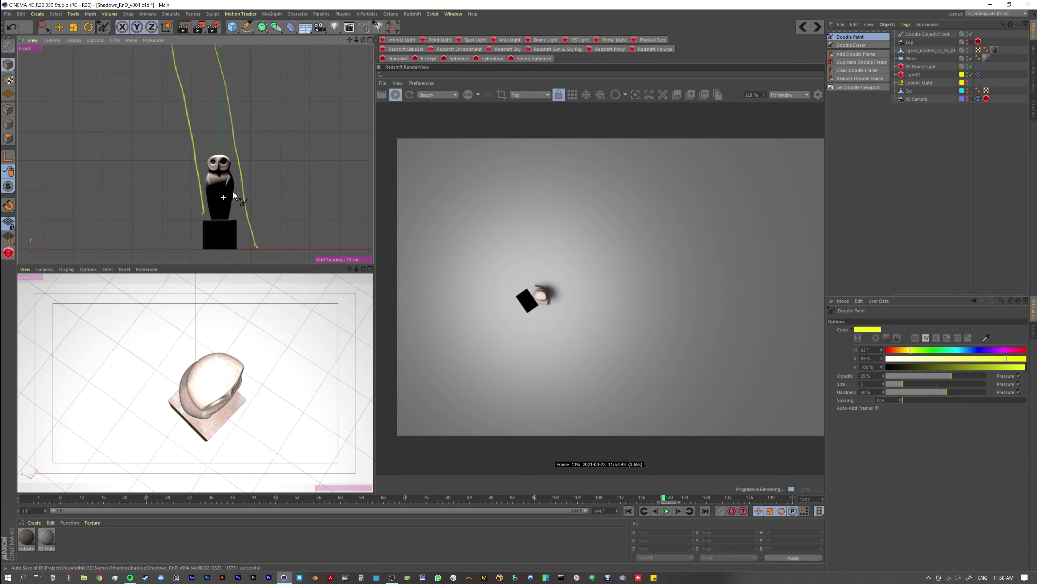
pyautogui.middleClick(225, 197)
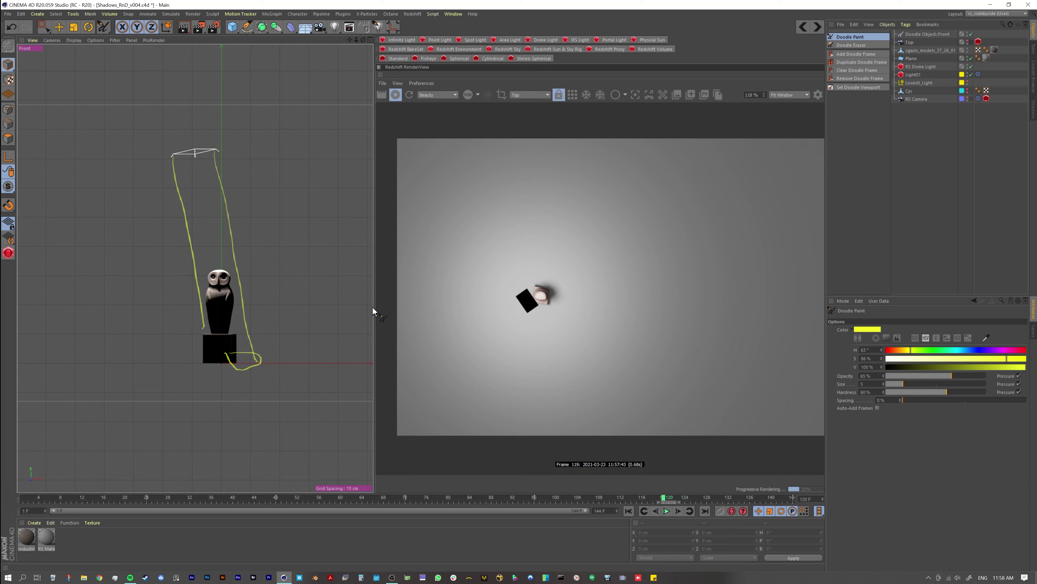
pyautogui.middleClick(216, 261)
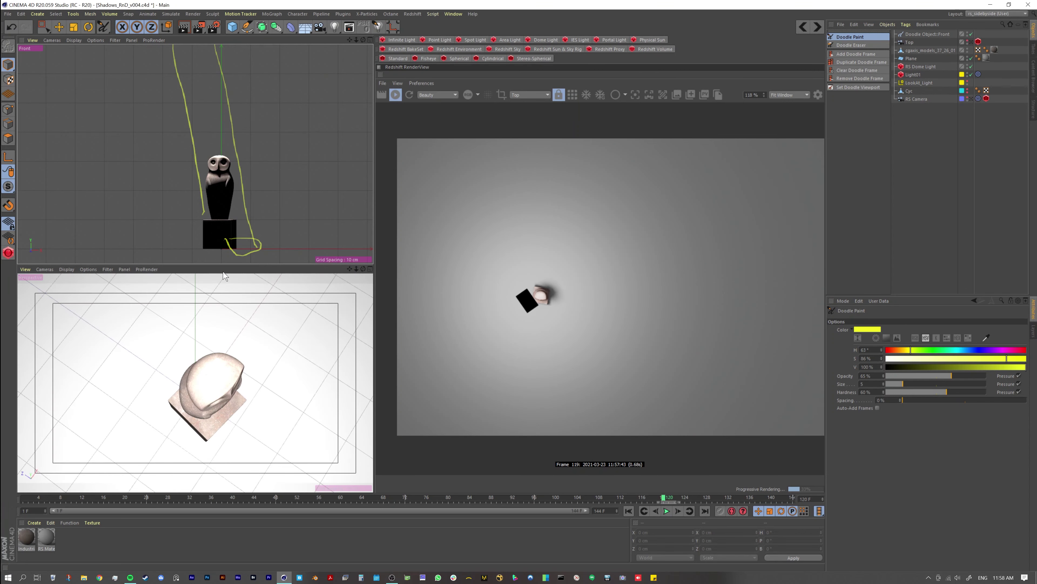
# Undo all the yellow doodle strokes and return to the Move tool.
pyautogui.hotkey('ctrl', 'z')
pyautogui.hotkey('ctrl', 'z')
pyautogui.hotkey('ctrl', 'z')
pyautogui.hotkey('ctrl', 'z')
pyautogui.click(59, 27)
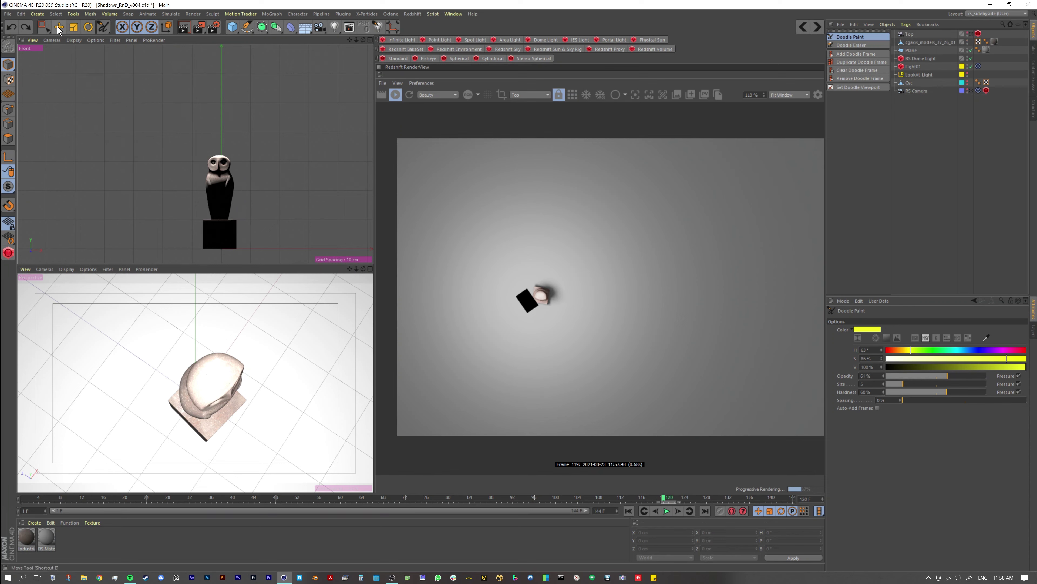
# Go to frame 144 and inspect the distant, low area light beside the statue in the front view.
pyautogui.scroll(-2, 249, 173)
pyautogui.moveTo(244, 179)
pyautogui.keyDown('alt'); pyautogui.mouseDown(button='middle')
pyautogui.moveTo(241, 197)
pyautogui.moveTo(210, 183)
pyautogui.mouseUp(button='middle'); pyautogui.keyUp('alt')
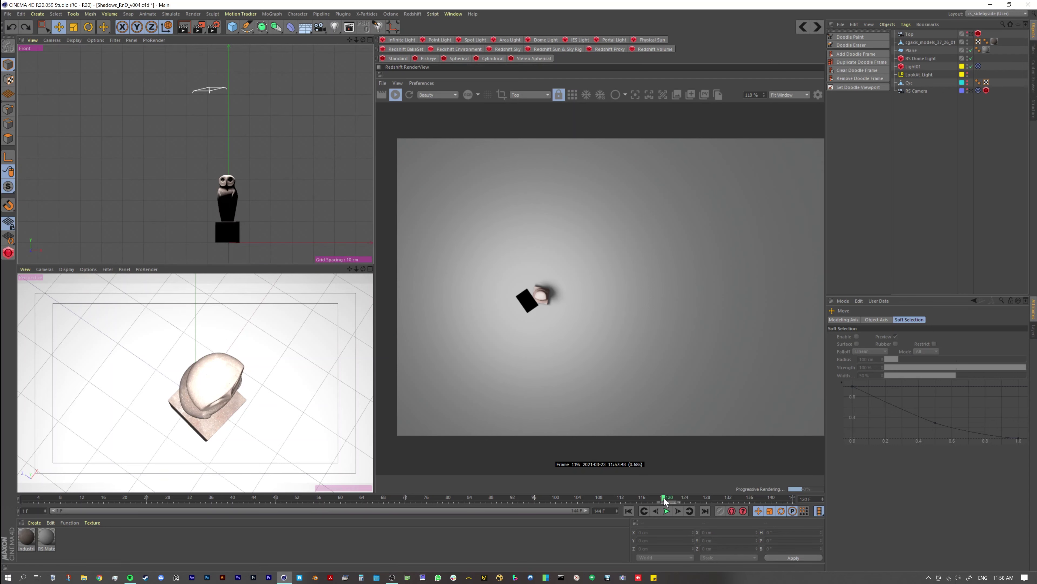
pyautogui.moveTo(662, 498); pyautogui.dragTo(793, 504)
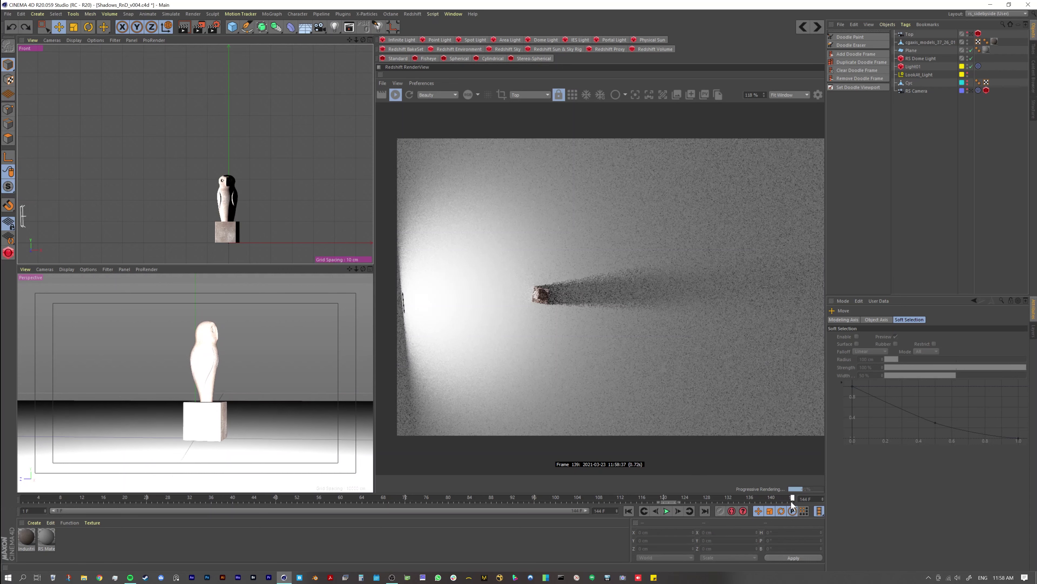
pyautogui.scroll(-2, 246, 199)
pyautogui.scroll(-2, 364, 182)
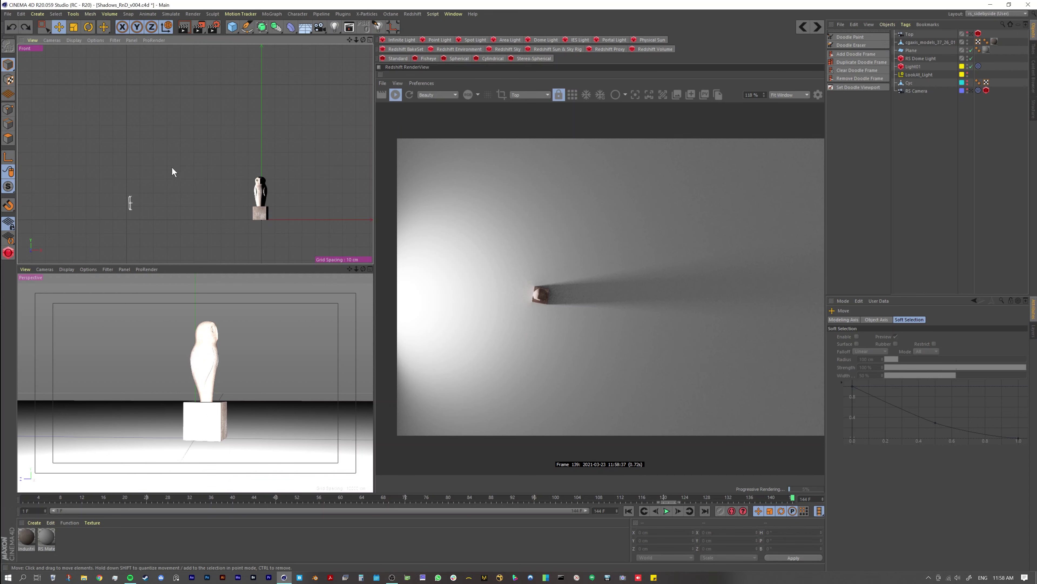
pyautogui.scroll(4, 192, 156)
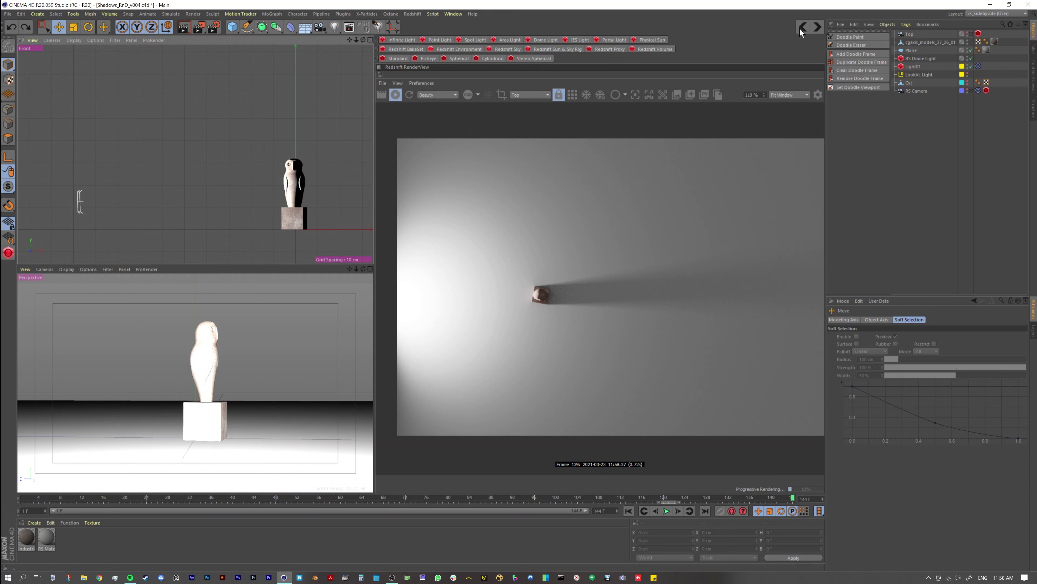
# Doodle yellow lines in the front view from both edges of the side light past the statue, and scribble over the shadow area behind it.
pyautogui.click(848, 38)
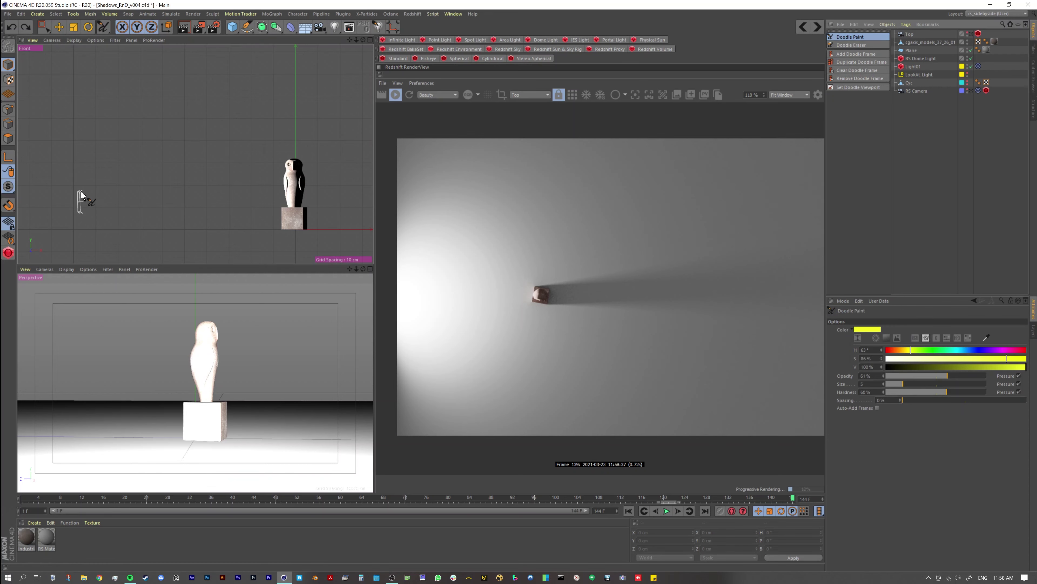
pyautogui.moveTo(80, 191); pyautogui.dragTo(283, 163)
pyautogui.moveTo(80, 211); pyautogui.dragTo(136, 220)
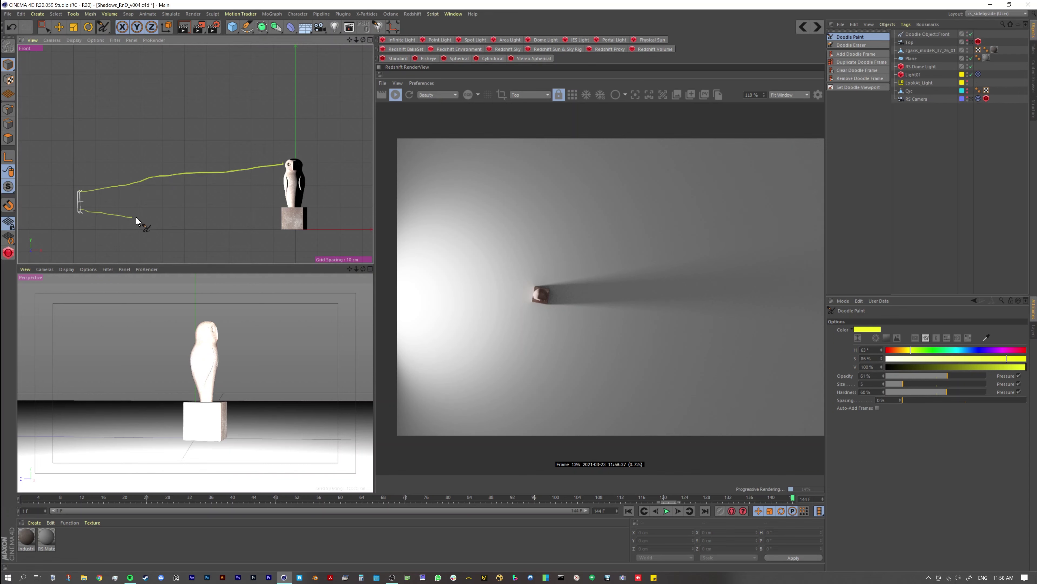
pyautogui.scroll(-5, 204, 214)
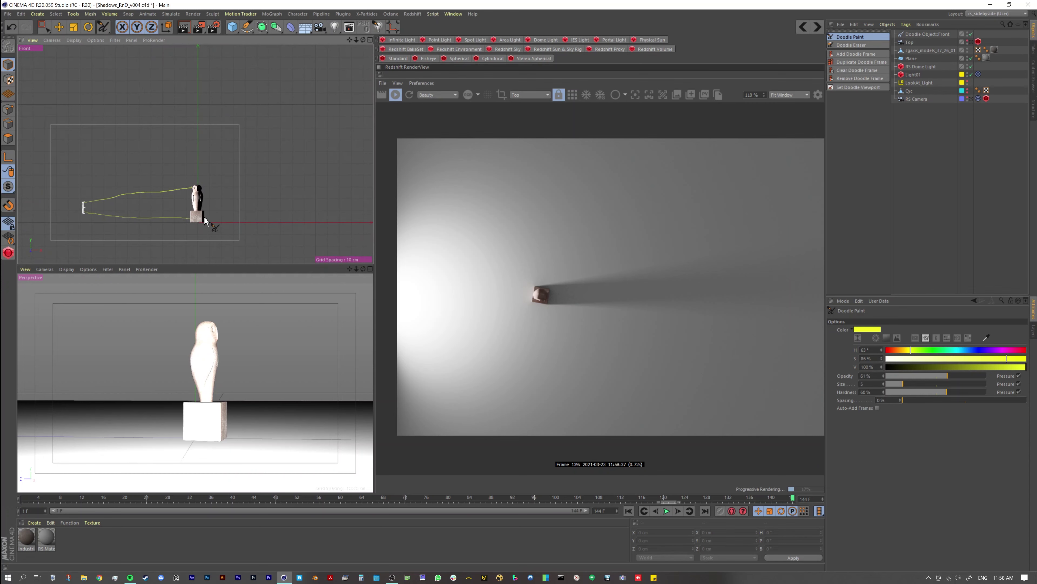
pyautogui.moveTo(203, 218); pyautogui.dragTo(261, 224)
pyautogui.scroll(3, 203, 193)
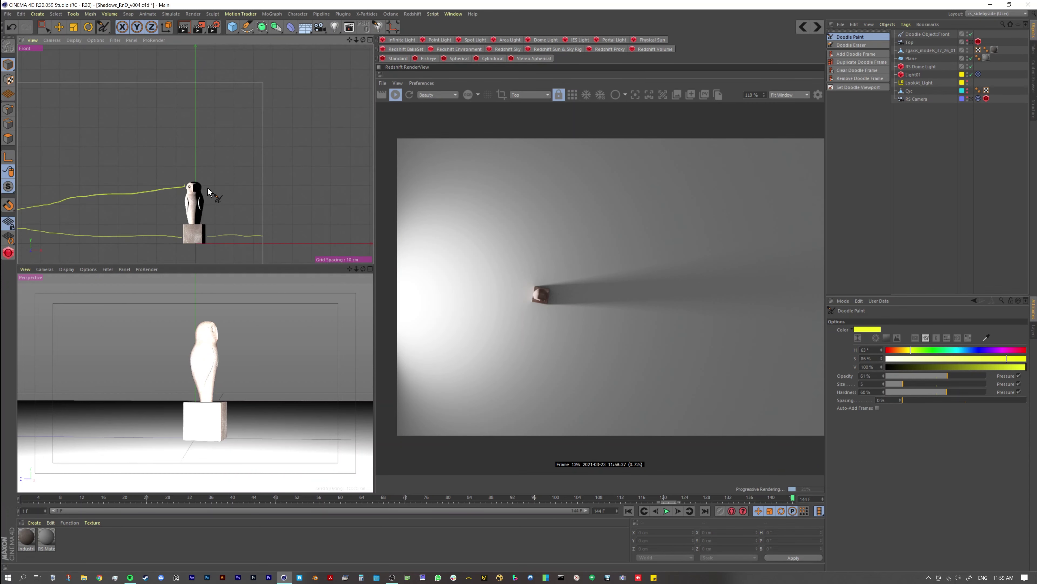
pyautogui.moveTo(207, 189)
pyautogui.mouseDown()
pyautogui.moveTo(214, 231)
pyautogui.moveTo(224, 203)
pyautogui.moveTo(244, 196)
pyautogui.moveTo(262, 224)
pyautogui.mouseUp()
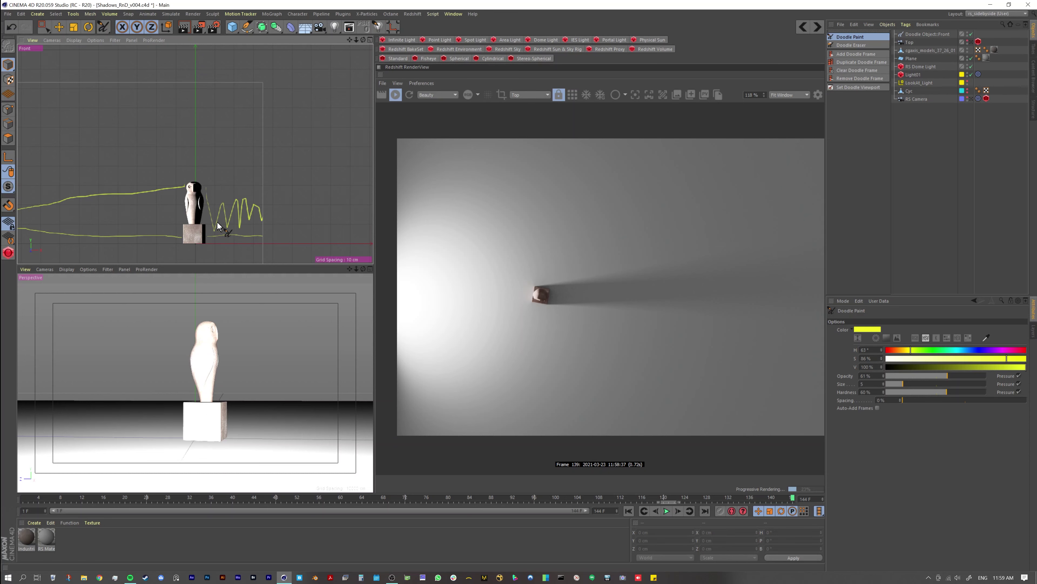
pyautogui.keyDown('alt'); pyautogui.moveTo(226, 229); pyautogui.dragTo(250, 239, button='middle'); pyautogui.keyUp('alt')
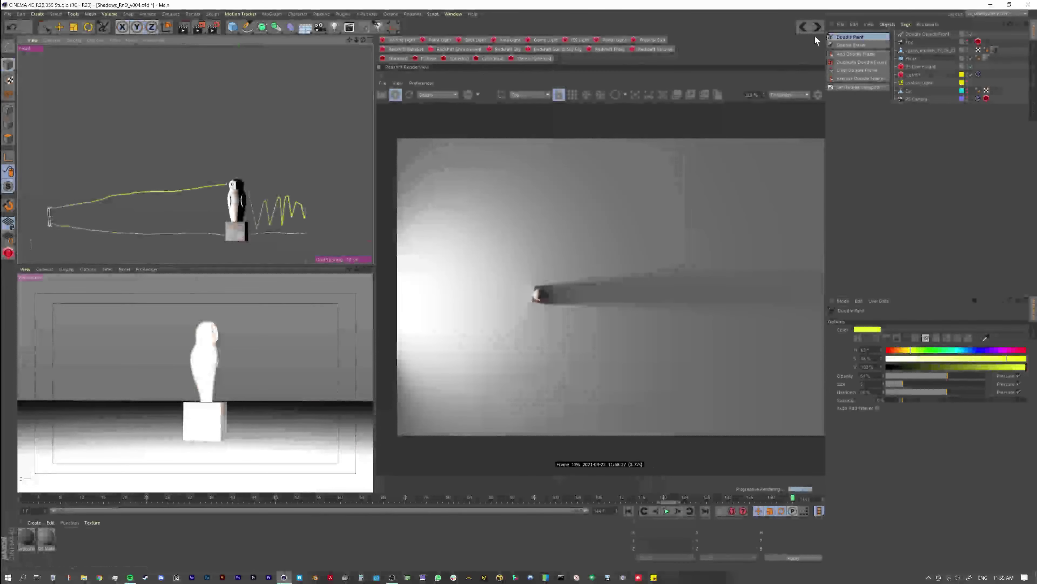
# Switch to the Owl_Prep_v001.c4d scene and lock the Redshift RenderView to the RS Camera.
pyautogui.click(818, 27)
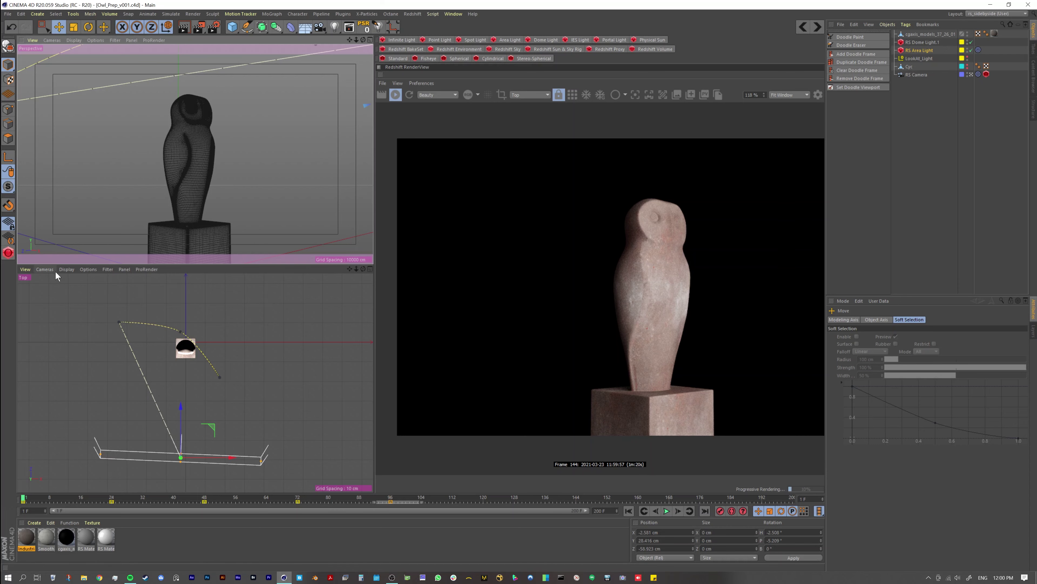
pyautogui.click(558, 94)
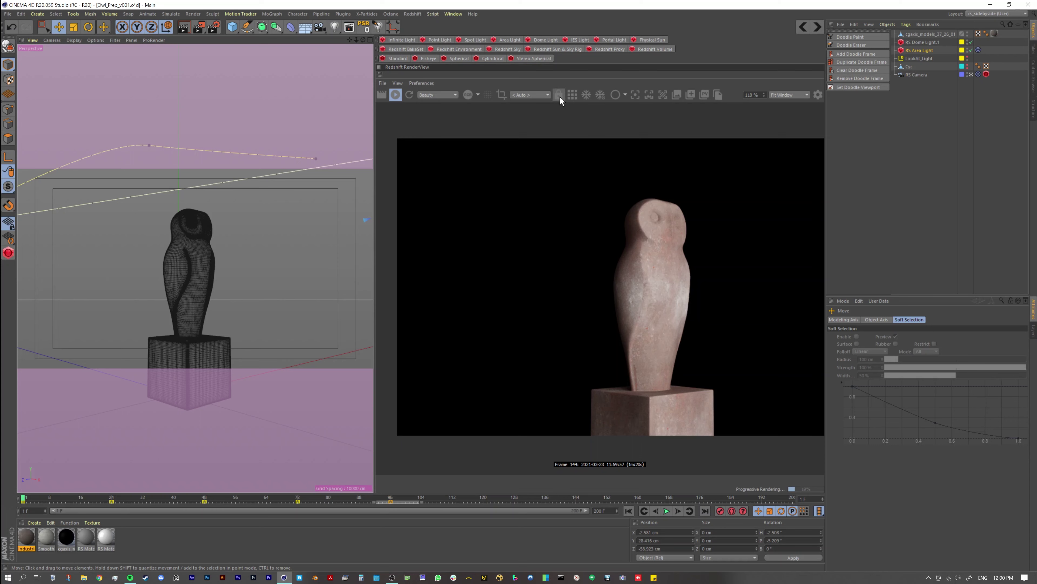
pyautogui.click(559, 94)
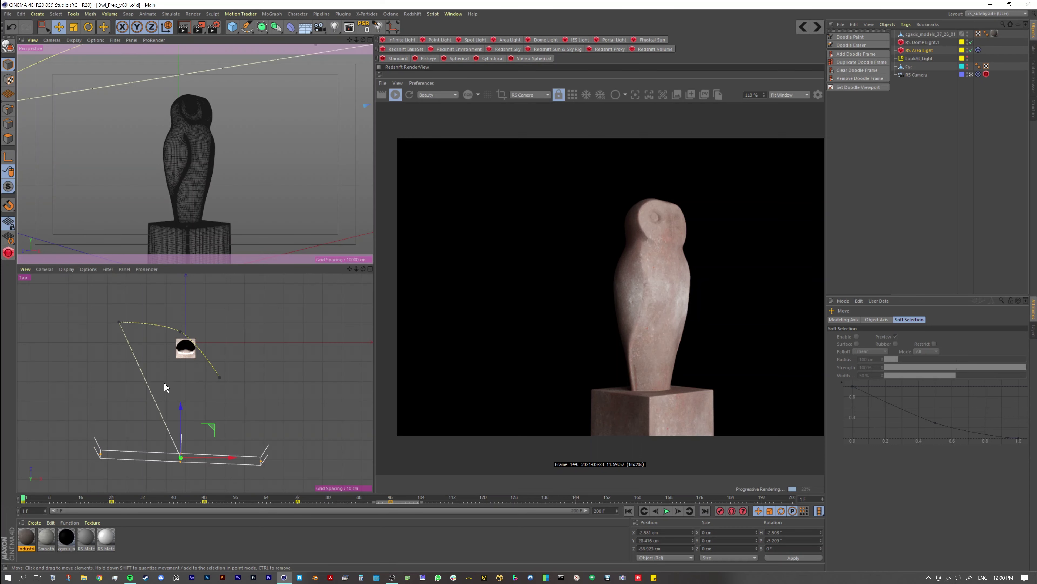
# Change the Top viewport to a perspective view and frame the owl statue together with its area light.
pyautogui.click(47, 269)
pyautogui.click(67, 320)
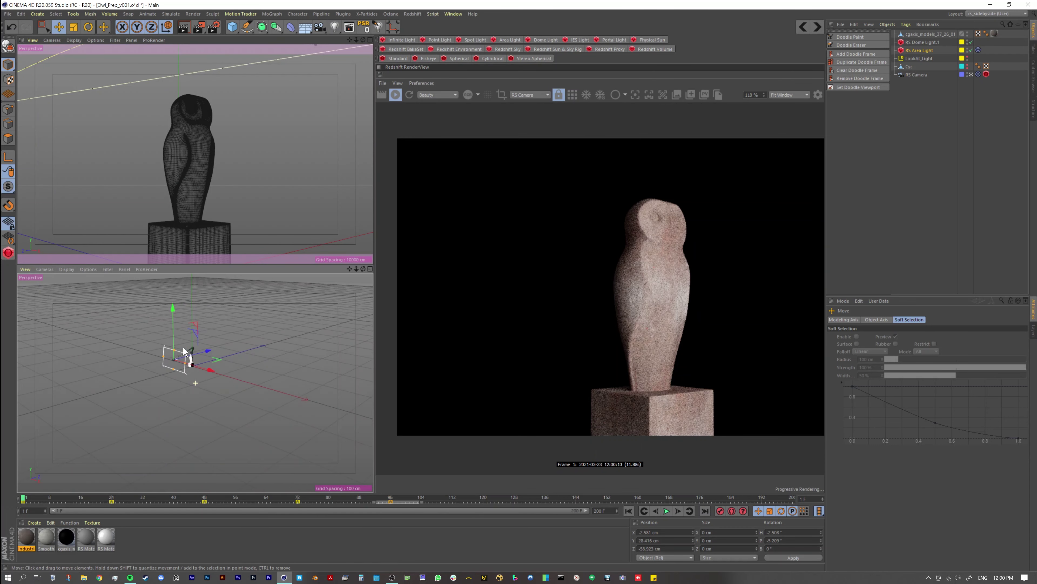
pyautogui.click(130, 359)
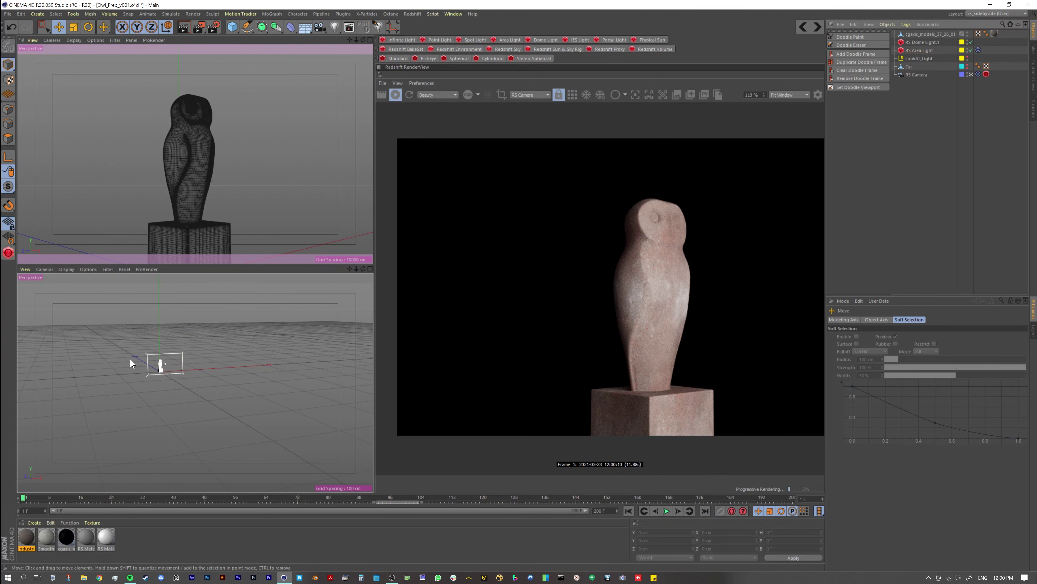
pyautogui.scroll(5, 130, 359)
pyautogui.moveTo(221, 371)
pyautogui.keyDown('alt'); pyautogui.mouseDown()
pyautogui.moveTo(263, 377)
pyautogui.moveTo(211, 378)
pyautogui.mouseUp(); pyautogui.keyUp('alt')
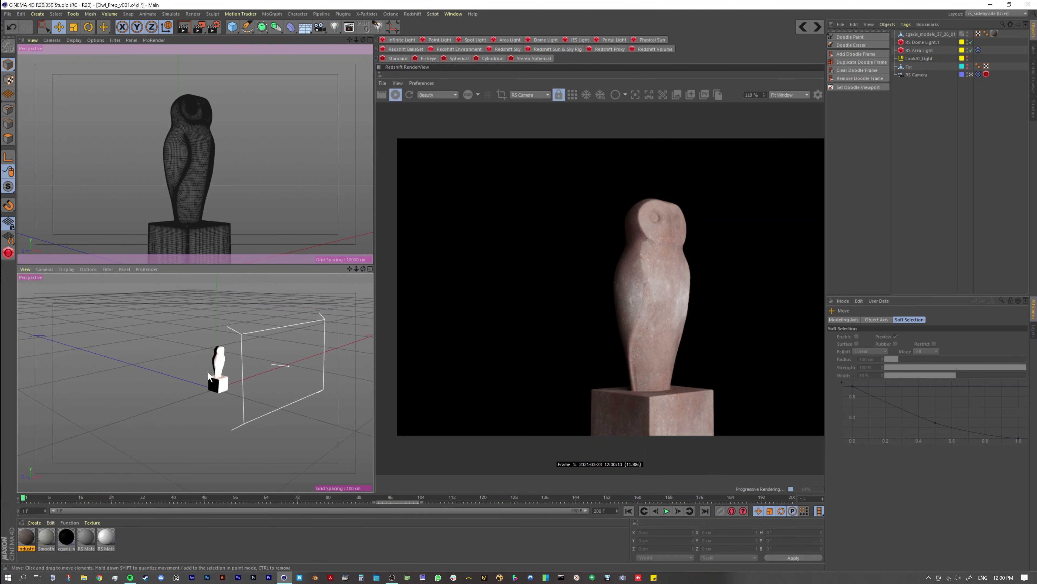
pyautogui.keyDown('alt'); pyautogui.moveTo(157, 332); pyautogui.dragTo(203, 373); pyautogui.keyUp('alt')
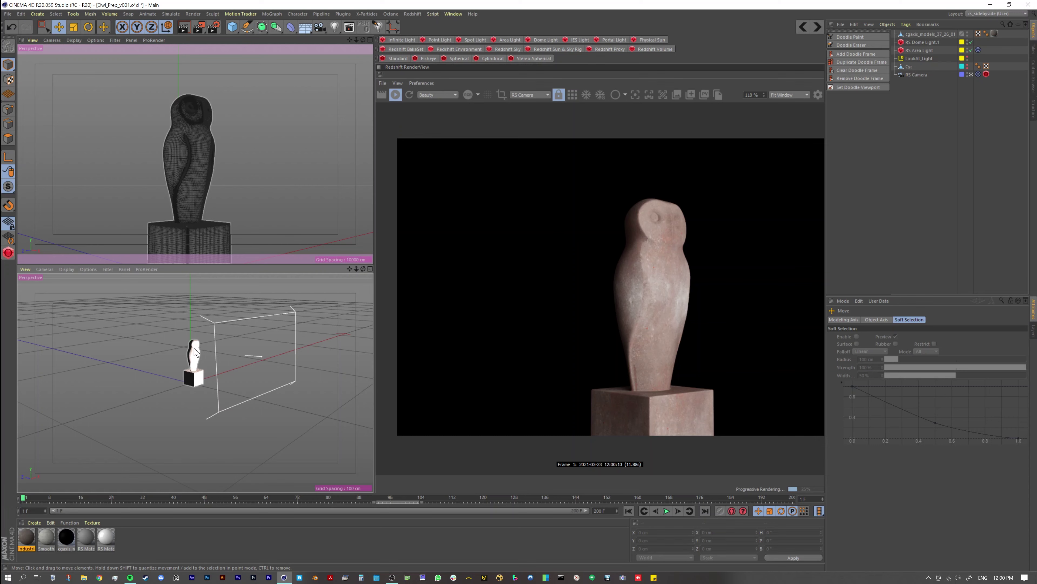
pyautogui.keyDown('alt'); pyautogui.moveTo(201, 348); pyautogui.dragTo(227, 346, button='right'); pyautogui.keyUp('alt')
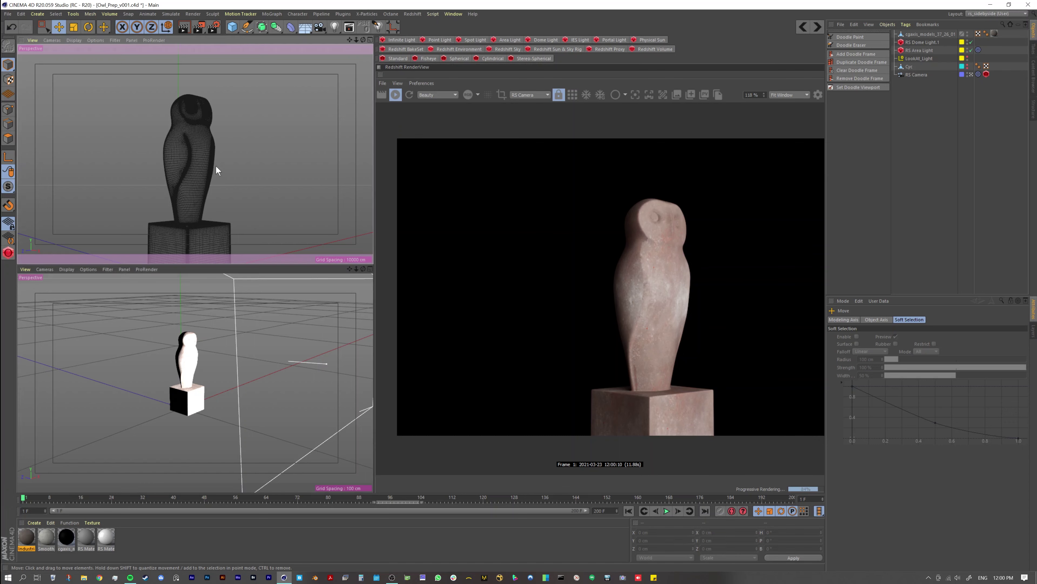
# Orbit the render camera slightly around the owl, and go to frame 24 to view the side light in the perspective view.
pyautogui.moveTo(216, 165)
pyautogui.keyDown('alt'); pyautogui.mouseDown()
pyautogui.moveTo(188, 146)
pyautogui.moveTo(197, 140)
pyautogui.moveTo(229, 174)
pyautogui.mouseUp(); pyautogui.keyUp('alt')
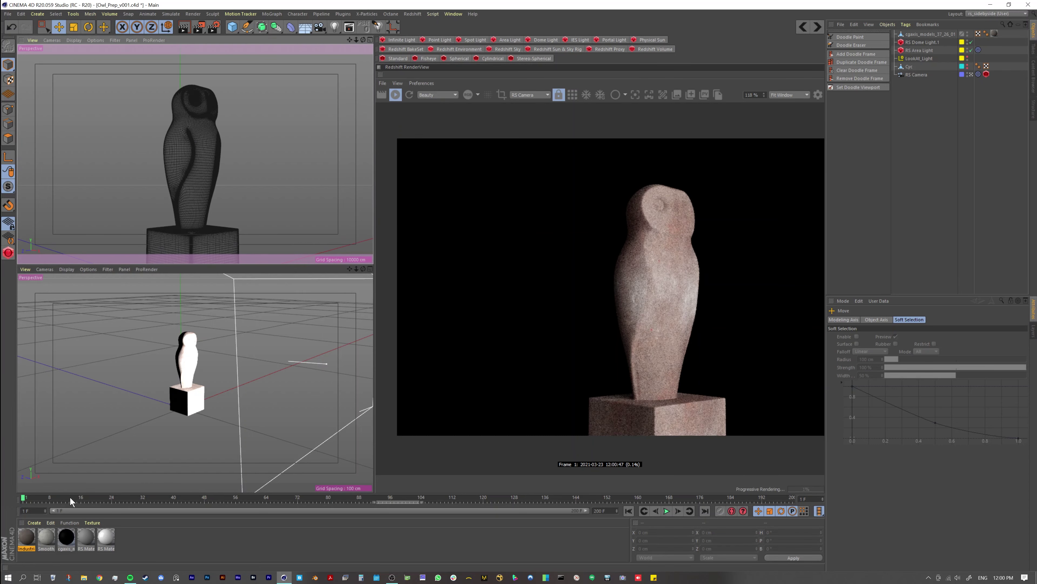
pyautogui.moveTo(47, 500); pyautogui.dragTo(111, 500)
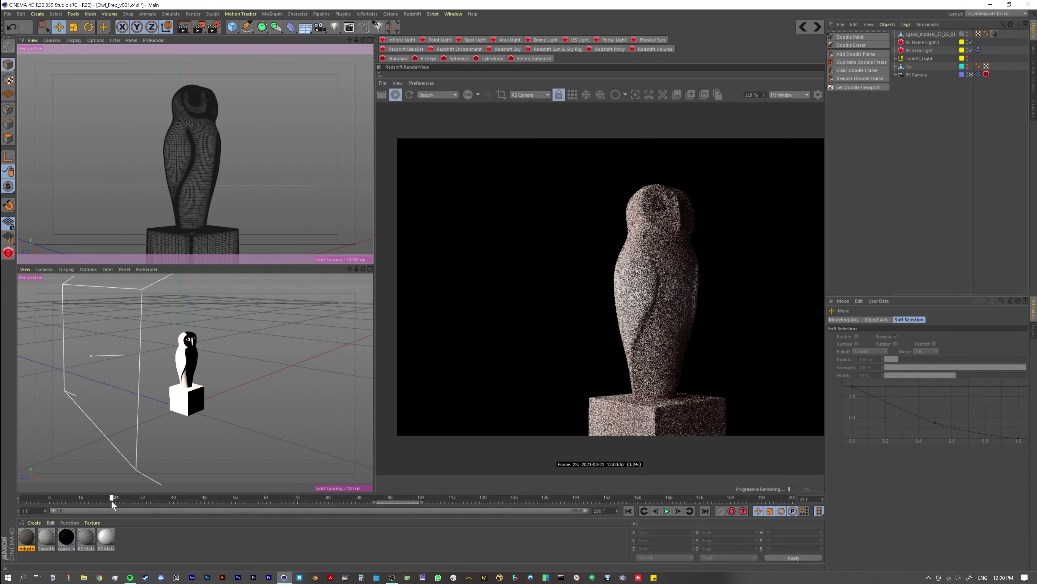
pyautogui.keyDown('alt'); pyautogui.moveTo(178, 358); pyautogui.dragTo(268, 352); pyautogui.keyUp('alt')
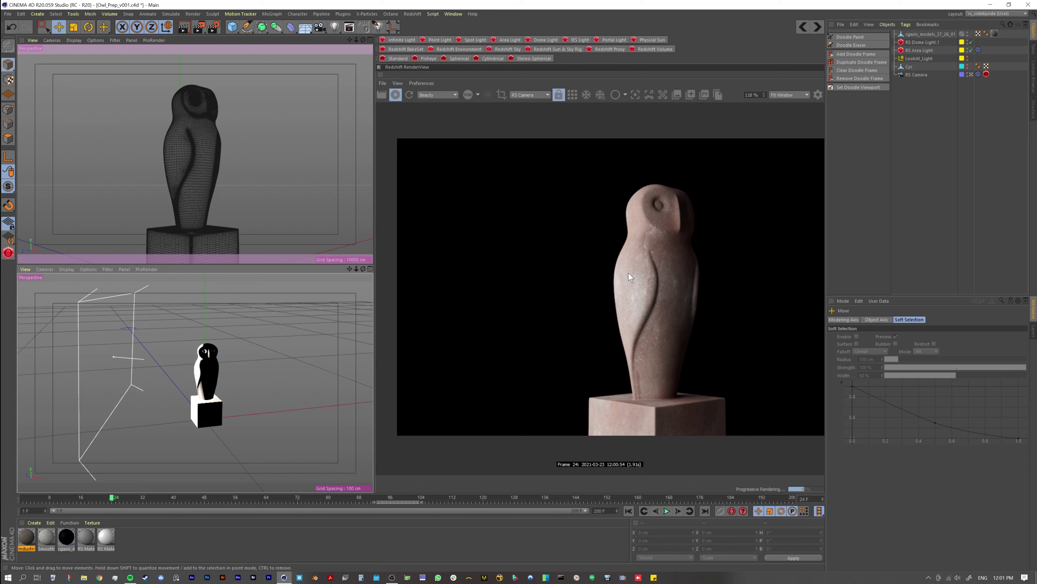
# Switch the perspective view with the area light to Front and examine how the side light falls across the statue at frame 24.
pyautogui.press('F4')
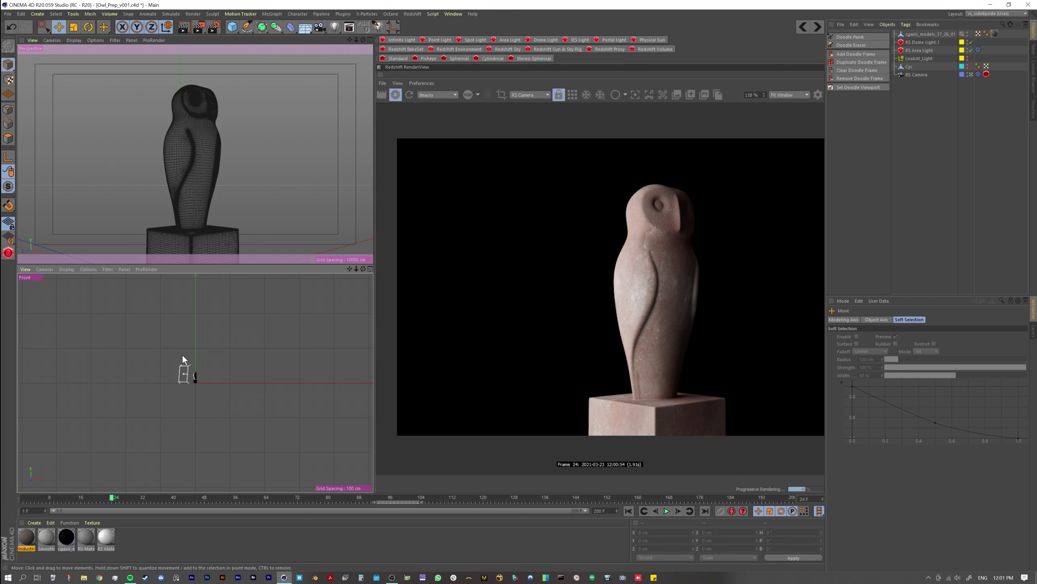
pyautogui.scroll(5, 246, 354)
pyautogui.scroll(-5, 200, 393)
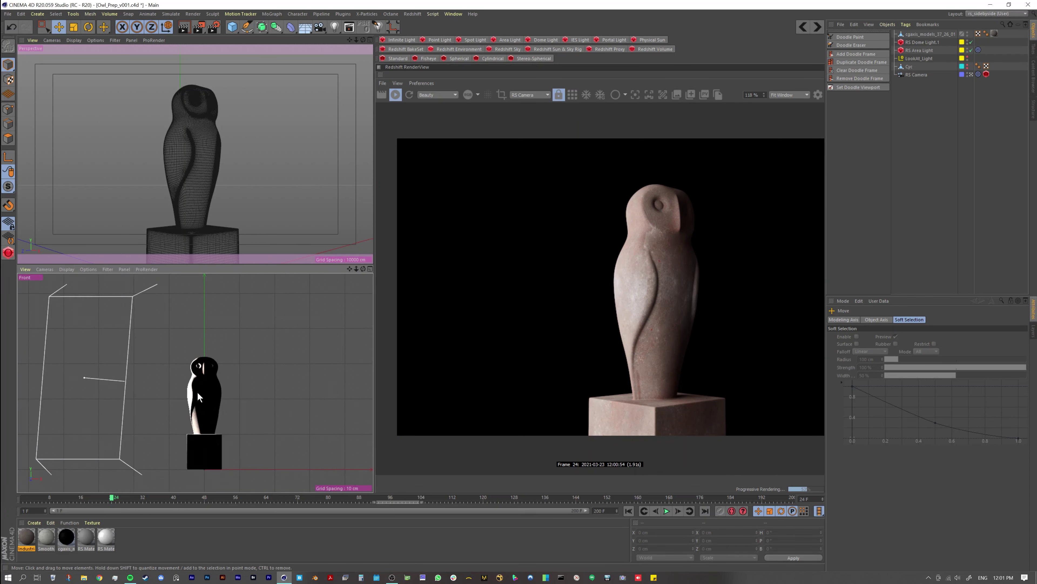
pyautogui.keyDown('alt'); pyautogui.moveTo(185, 347); pyautogui.dragTo(169, 366, button='middle'); pyautogui.keyUp('alt')
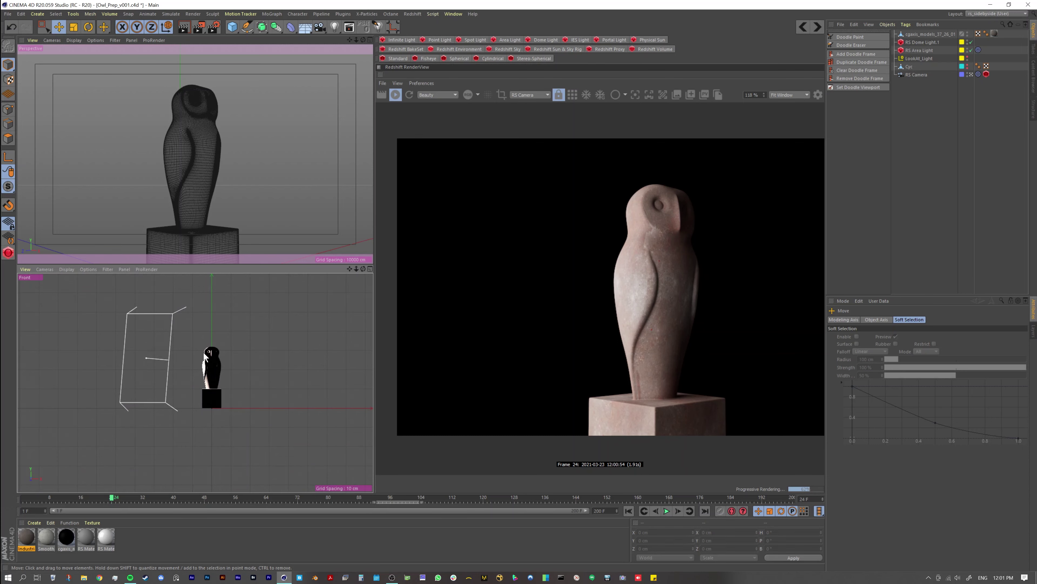
pyautogui.scroll(4, 215, 362)
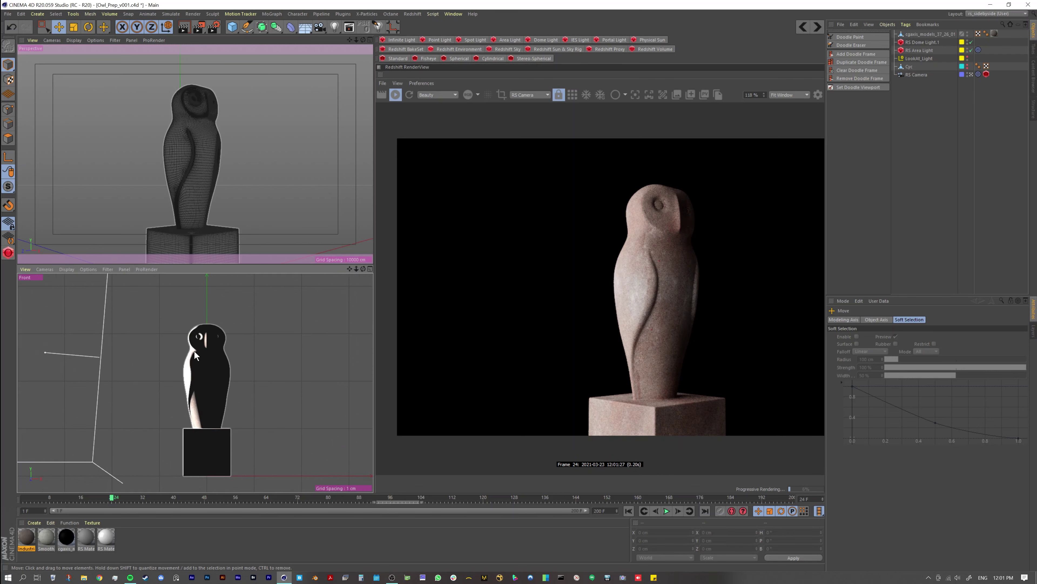
pyautogui.scroll(3, 194, 350)
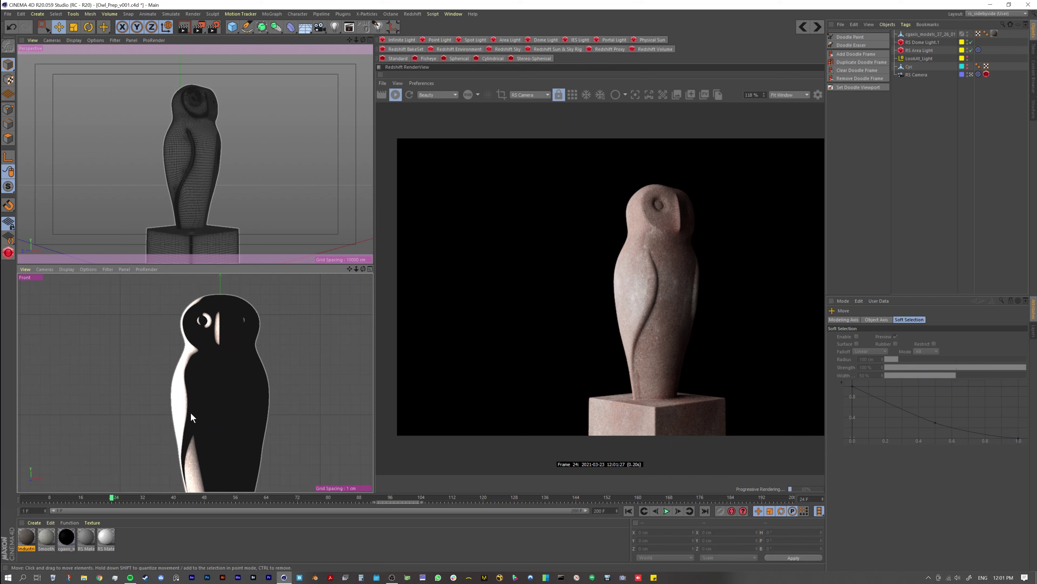
pyautogui.scroll(-1, 183, 404)
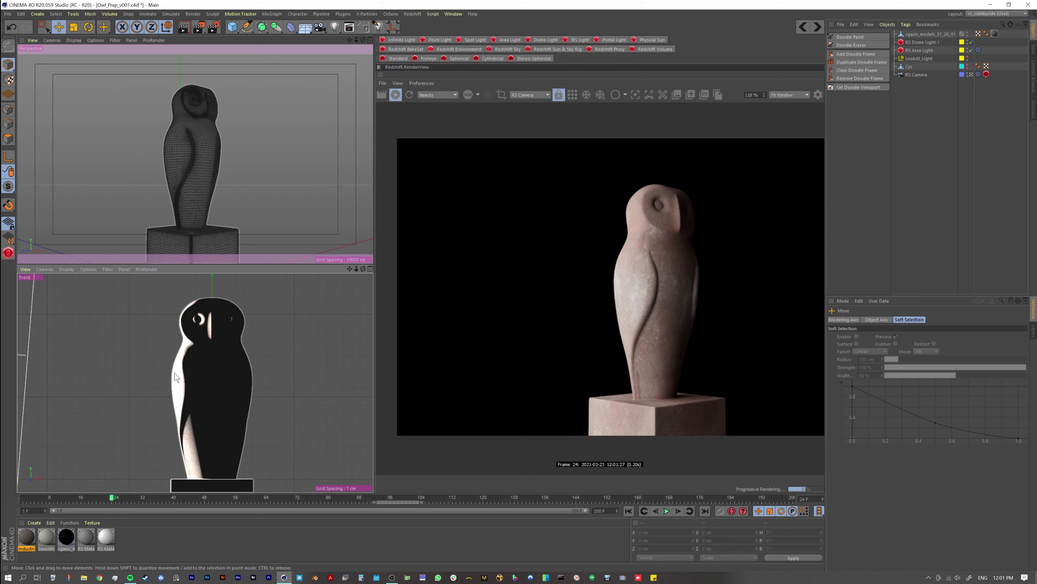
pyautogui.keyDown('alt'); pyautogui.moveTo(176, 376); pyautogui.dragTo(165, 371, button='middle'); pyautogui.keyUp('alt')
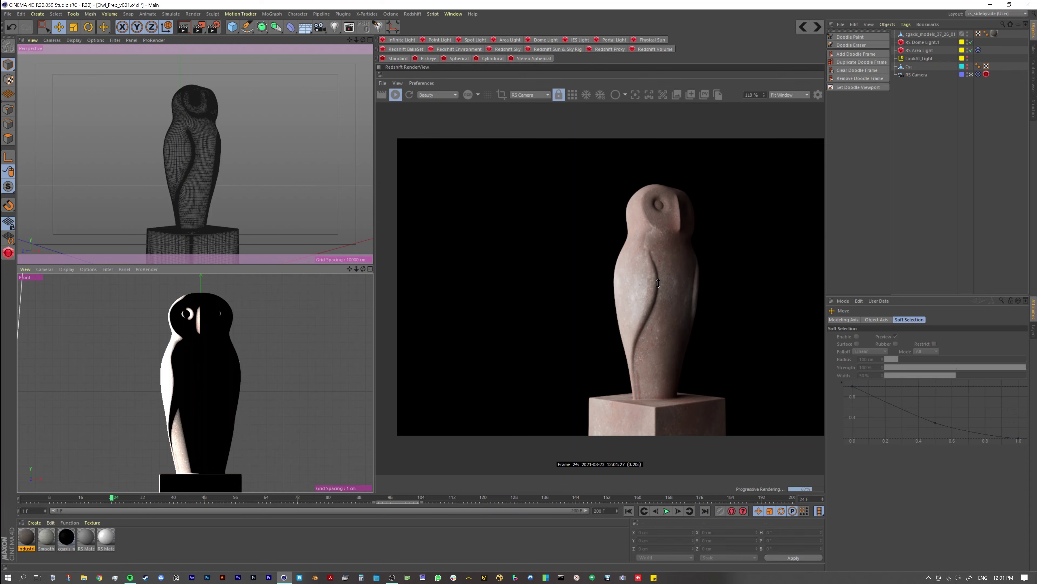
# Adjust the render camera angle at frame 47, and compare the side lighting at frame 24 with the overhead lighting at frame 48.
pyautogui.click(202, 499)
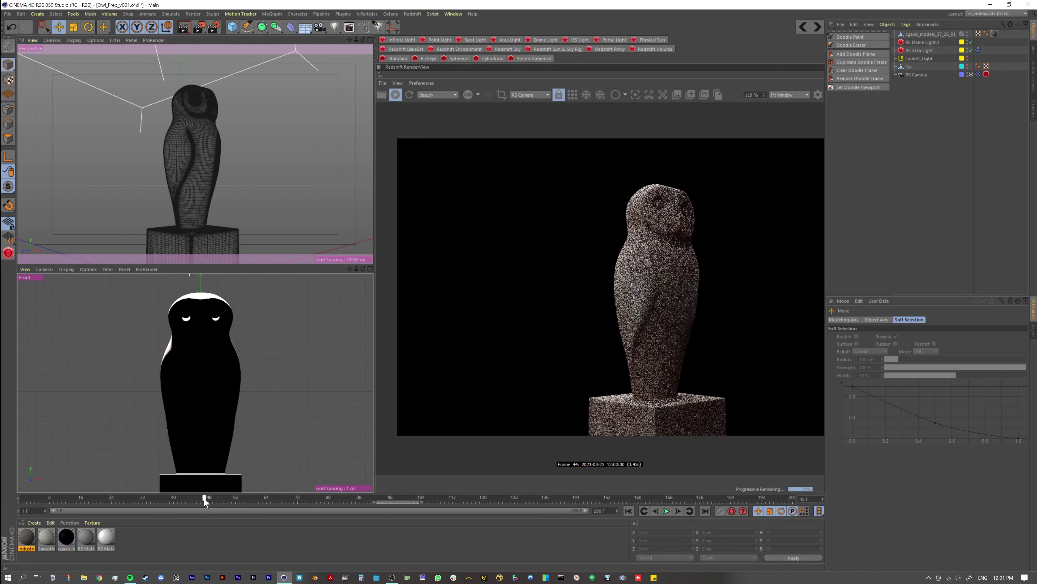
pyautogui.press('f')
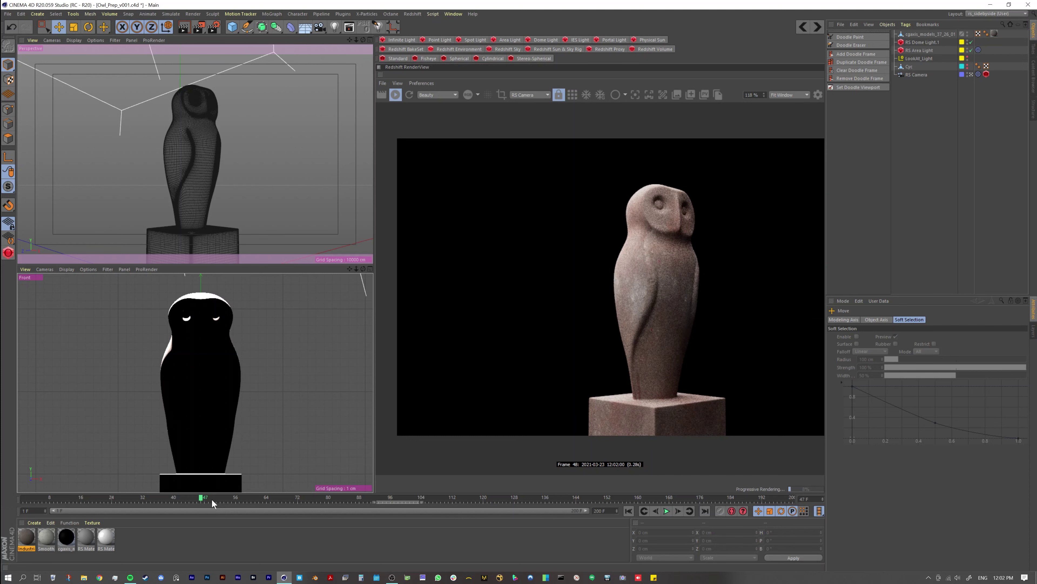
pyautogui.keyDown('alt'); pyautogui.moveTo(204, 180); pyautogui.dragTo(199, 160); pyautogui.keyUp('alt')
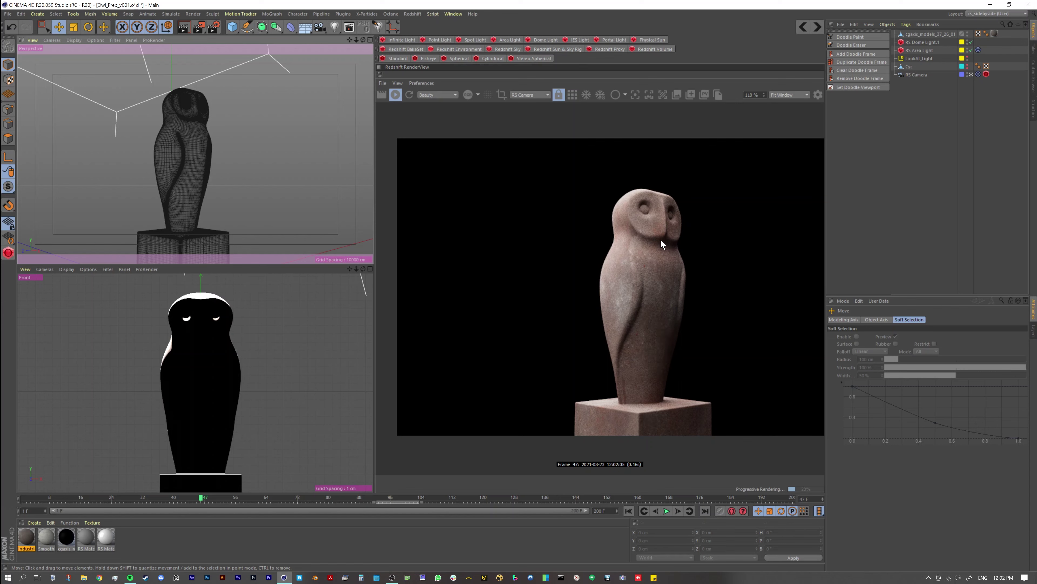
pyautogui.click(112, 499)
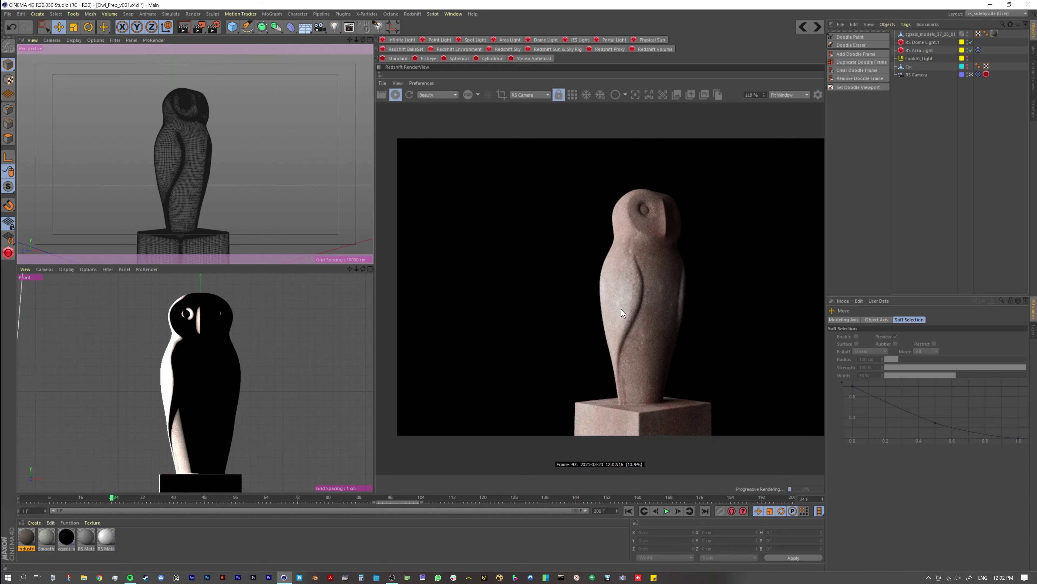
pyautogui.click(204, 499)
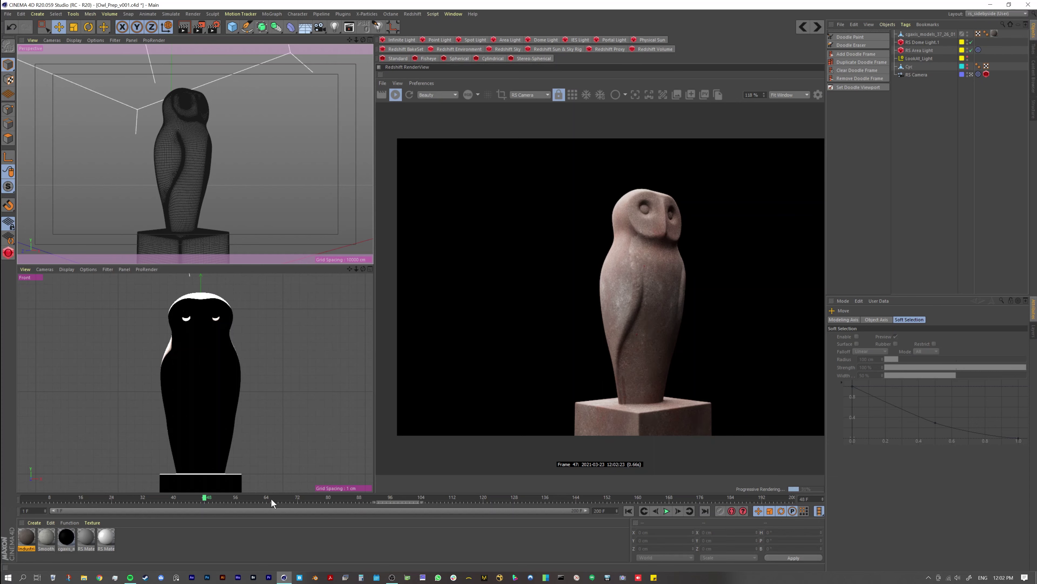
# Go to frame 72 and inspect the area light's position around the statue in the front view.
pyautogui.click(300, 498)
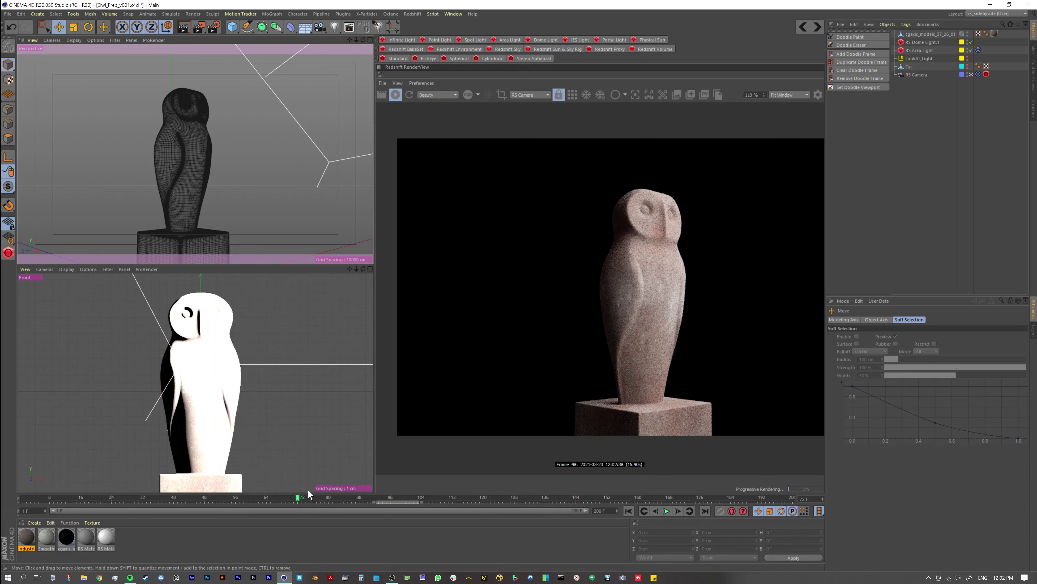
pyautogui.scroll(-5, 253, 366)
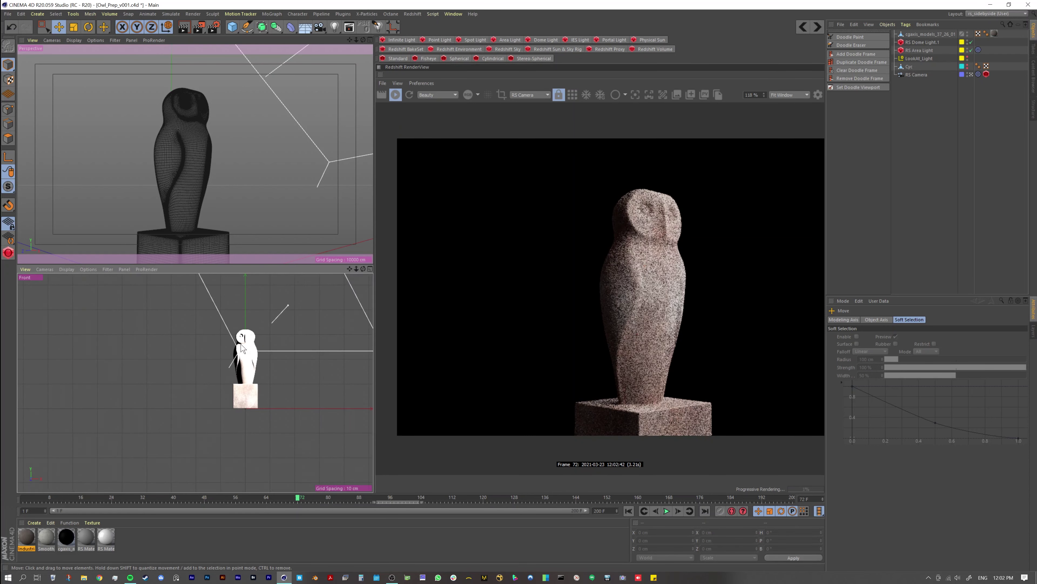
# Switch the front view to Top and examine the wide area light's placement relative to the owl at frame 72.
pyautogui.press('F2')
pyautogui.scroll(3, 253, 378)
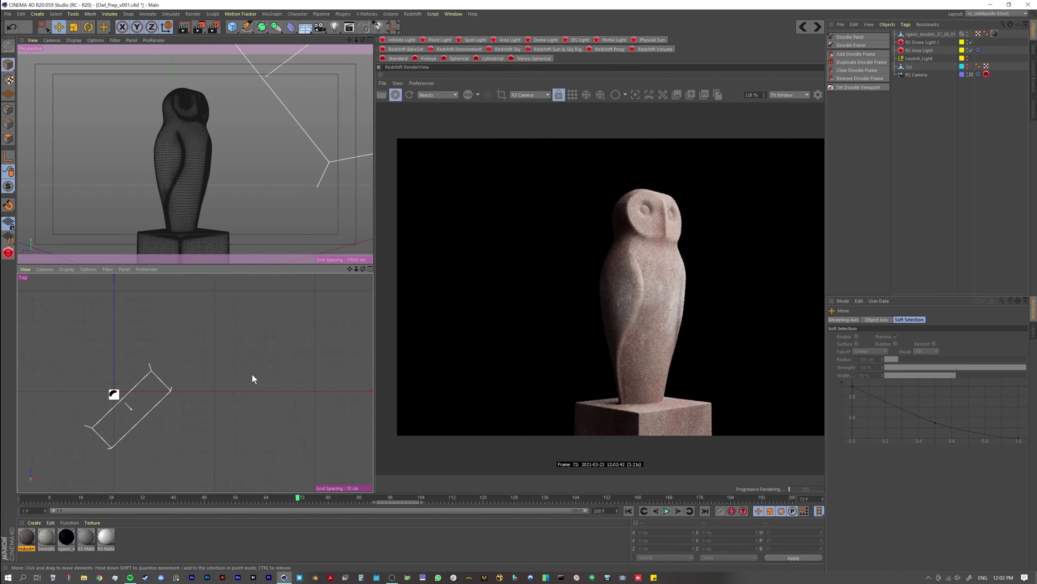
pyautogui.keyDown('alt'); pyautogui.moveTo(252, 374); pyautogui.dragTo(302, 359, button='middle'); pyautogui.keyUp('alt')
# Compare the wide area light at frame 72 with the small area light at frame 96, ending on frame 96.
pyautogui.moveTo(209, 501); pyautogui.dragTo(299, 509)
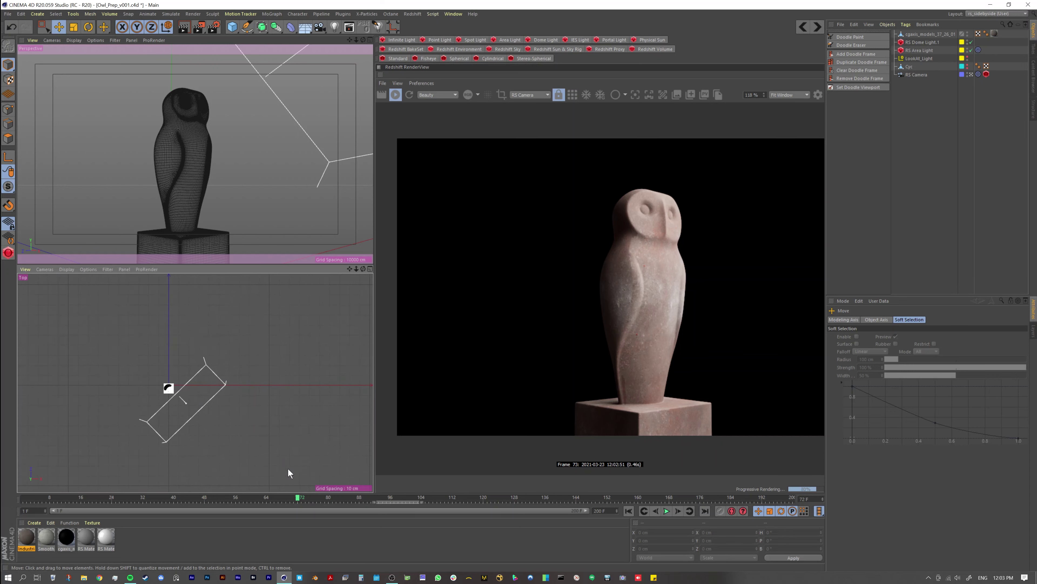
pyautogui.click(305, 497)
pyautogui.moveTo(307, 497); pyautogui.dragTo(394, 504)
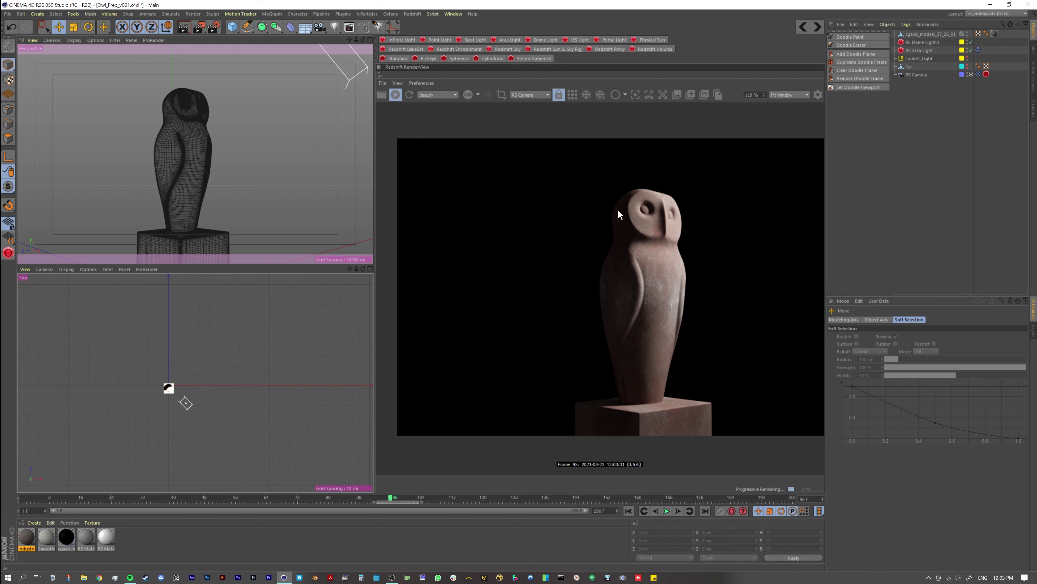
pyautogui.click(299, 499)
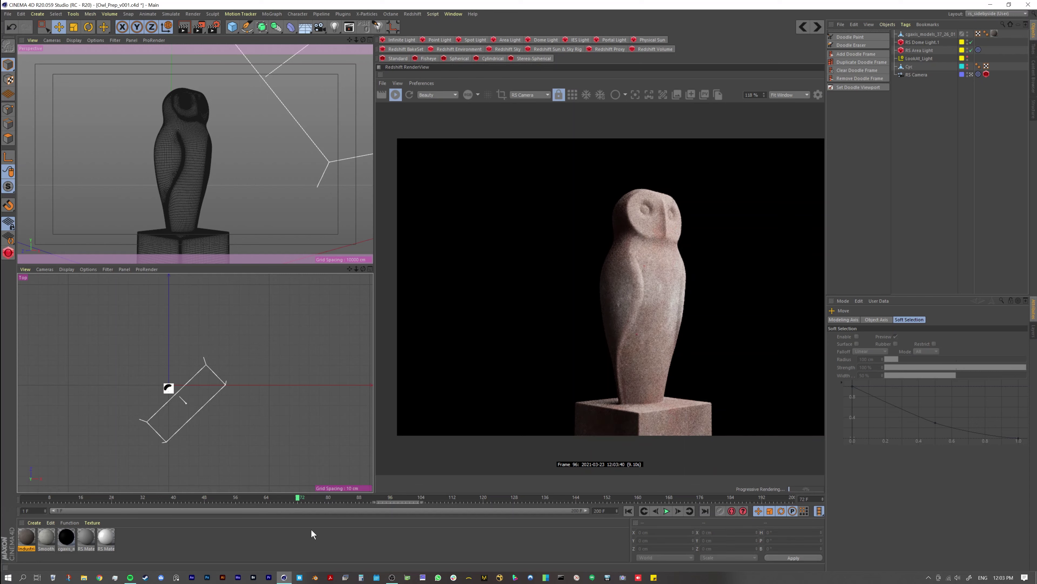
pyautogui.click(390, 497)
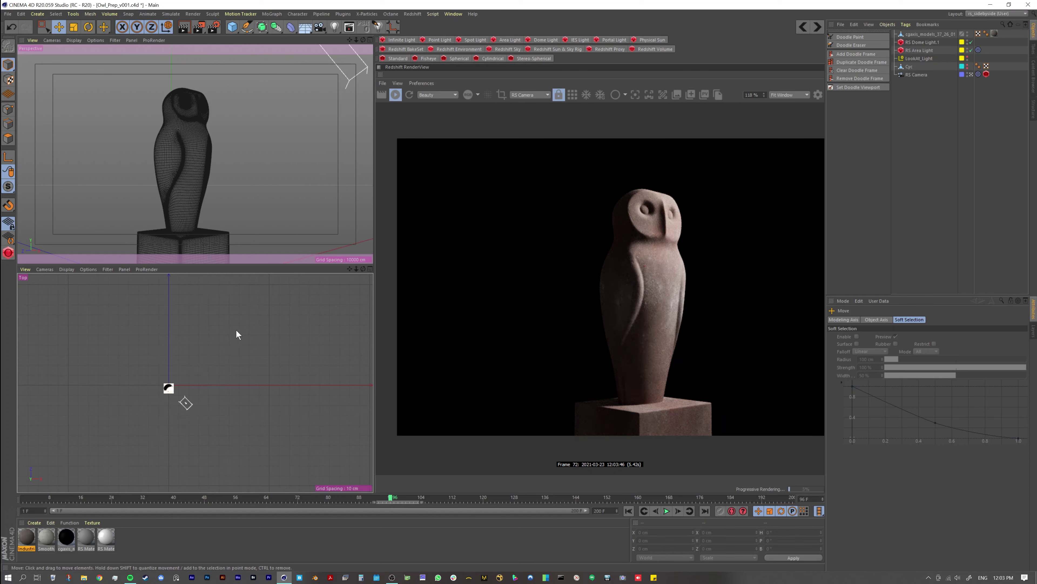
# Switch the top view to Perspective and inspect the area light's height and angle above the owl at frame 96.
pyautogui.press('F1')
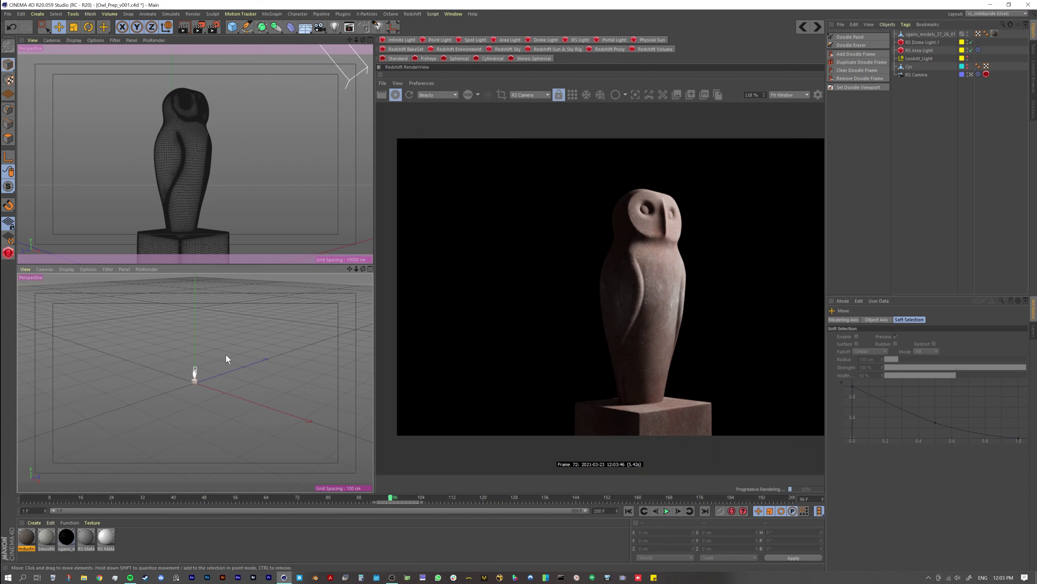
pyautogui.keyDown('alt'); pyautogui.moveTo(226, 369); pyautogui.dragTo(268, 329, button='middle'); pyautogui.keyUp('alt')
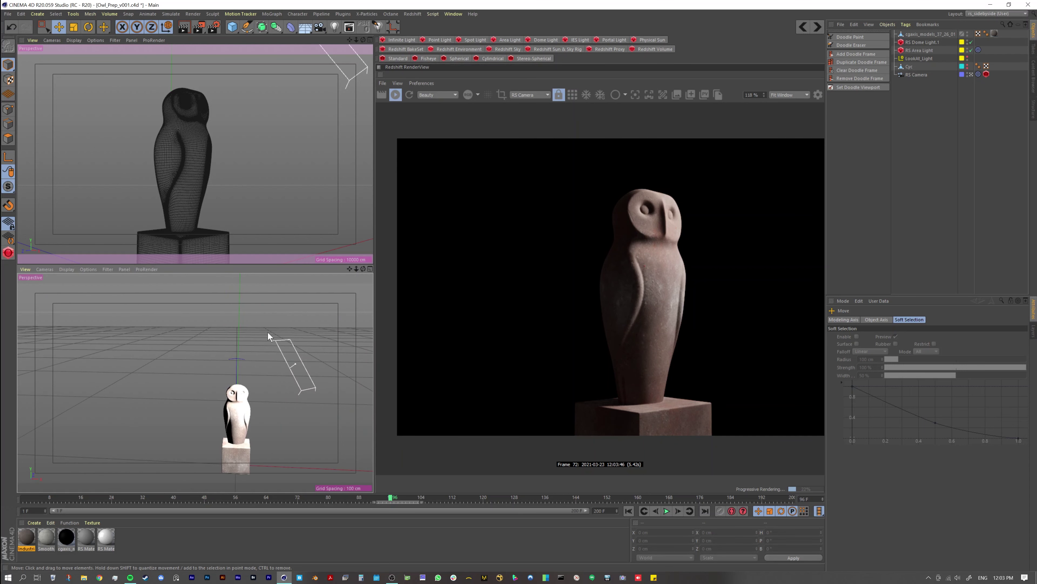